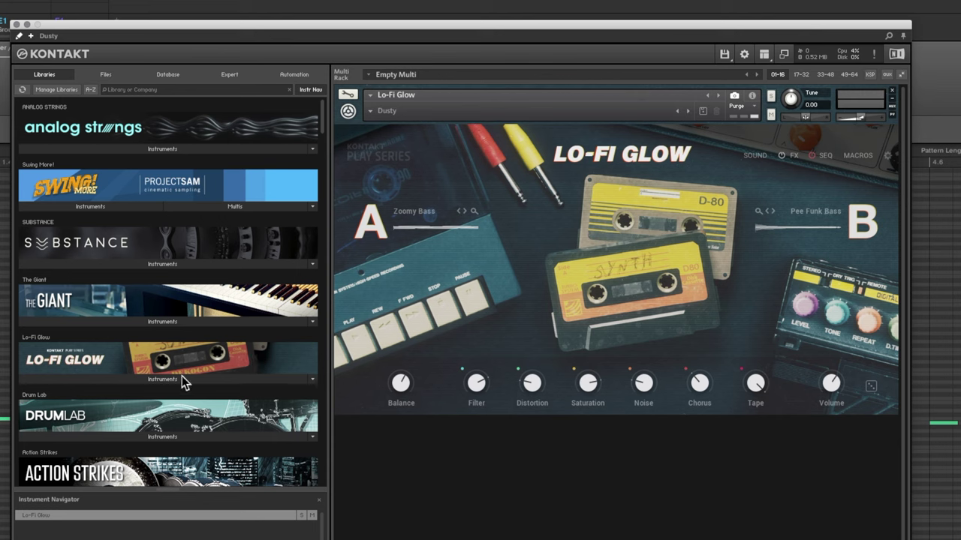
Step: Expand Lo-Fi Glow's Instruments entry and select the Lo-Fi Glow instrument in the rack
{"action": "left_click", "coordinate": [179, 379]}
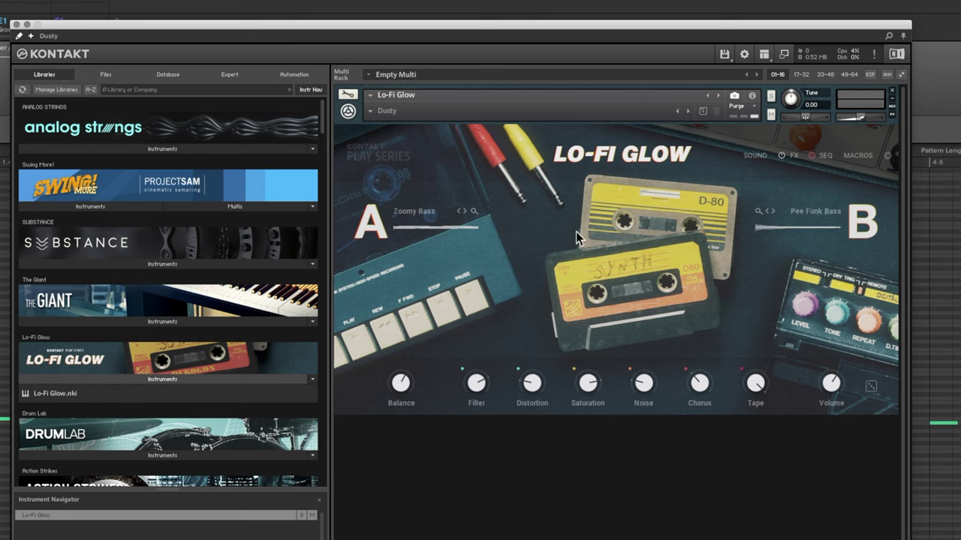
{"action": "left_click", "coordinate": [402, 115]}
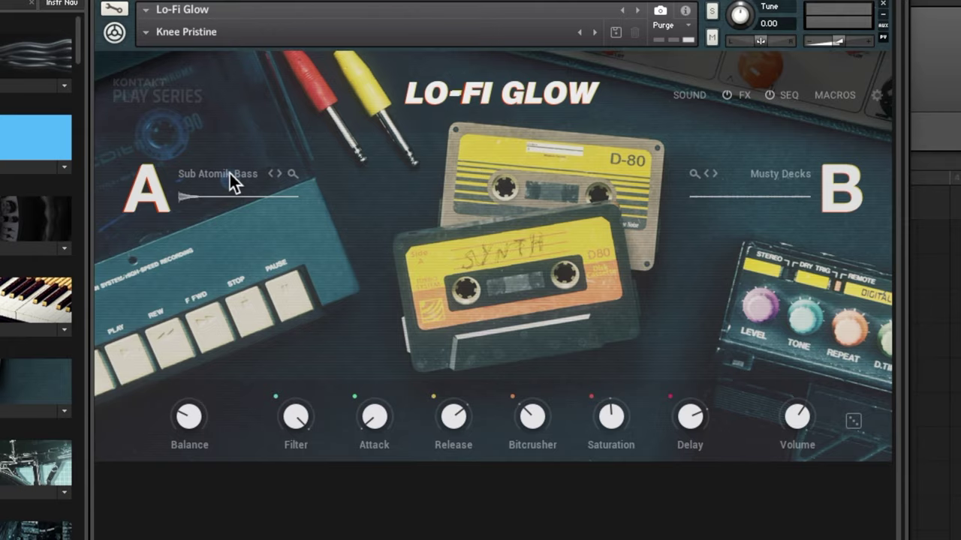
Step: Review layer A's sound list, showing Sub Atomik Bass, then close it
{"action": "left_click", "coordinate": [230, 173]}
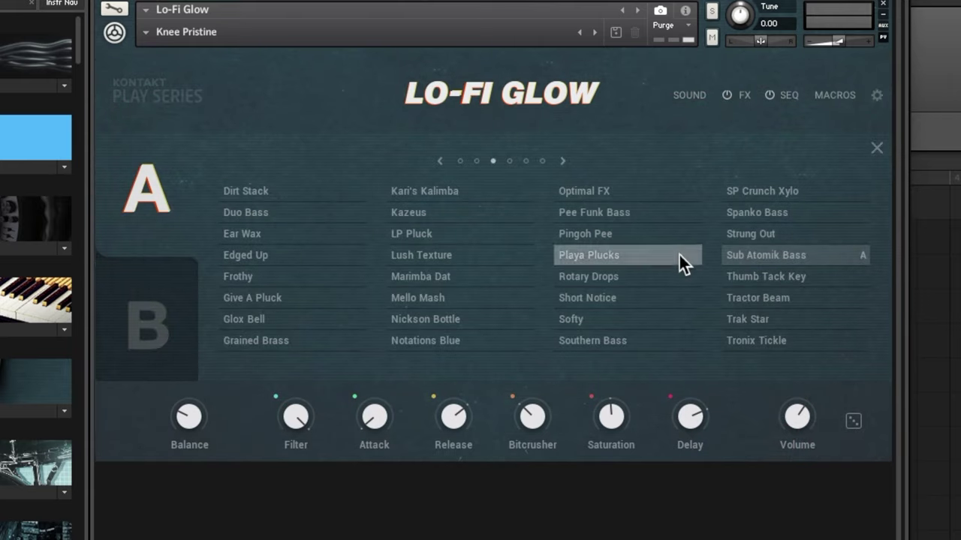
{"action": "left_click", "coordinate": [877, 148]}
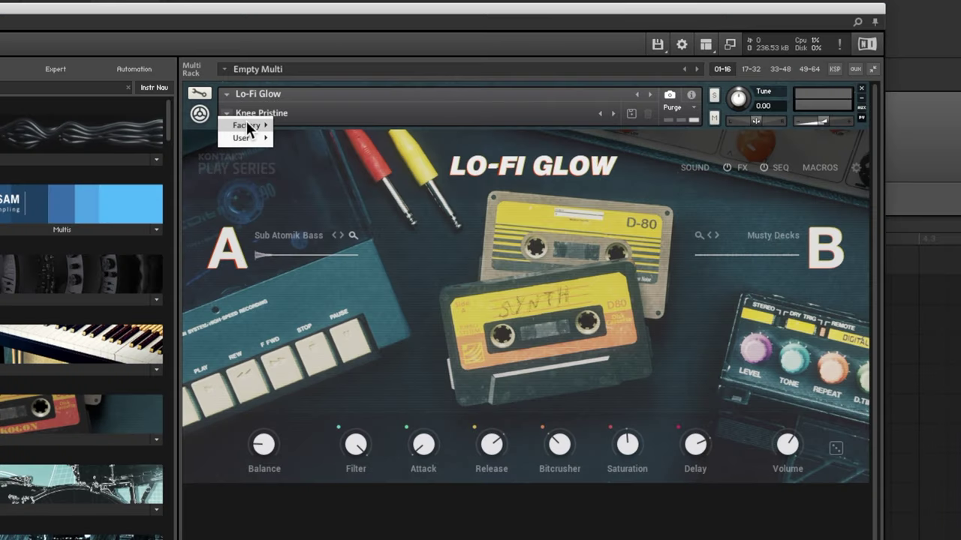
Step: Browse the Factory snapshot categories Mallet, FX, Bass, Keys and Pluck, returning to Dusty
{"action": "mouse_move", "coordinate": [247, 127]}
{"action": "mouse_move", "coordinate": [325, 192]}
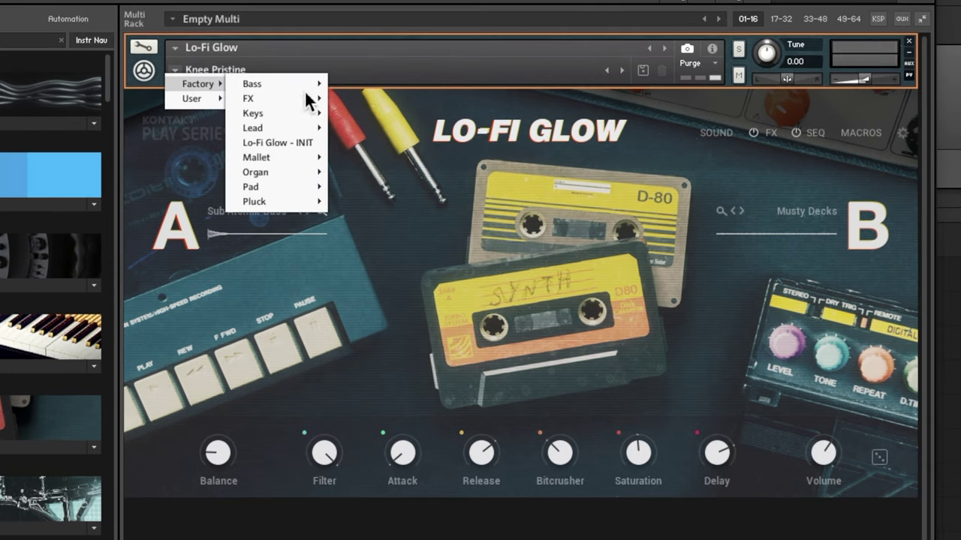
{"action": "mouse_move", "coordinate": [349, 142]}
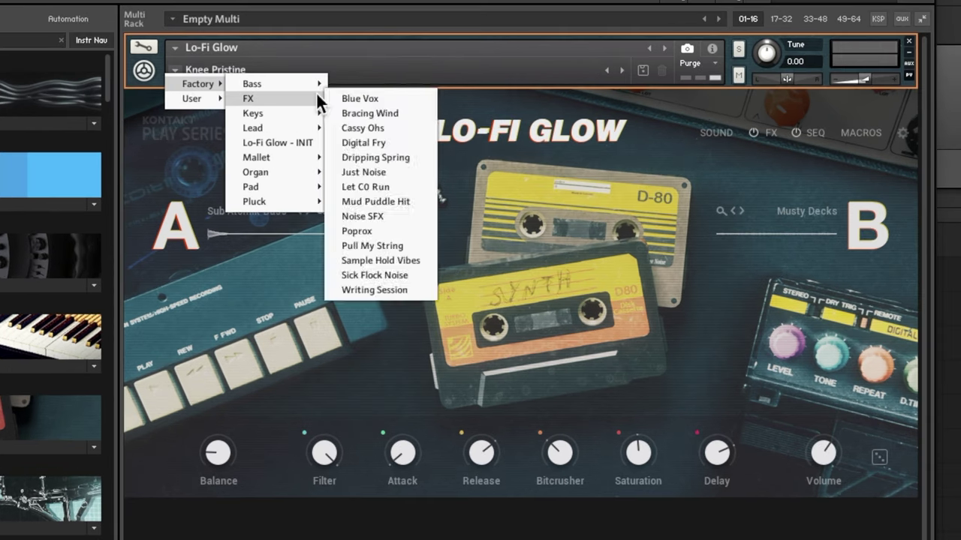
{"action": "mouse_move", "coordinate": [310, 90]}
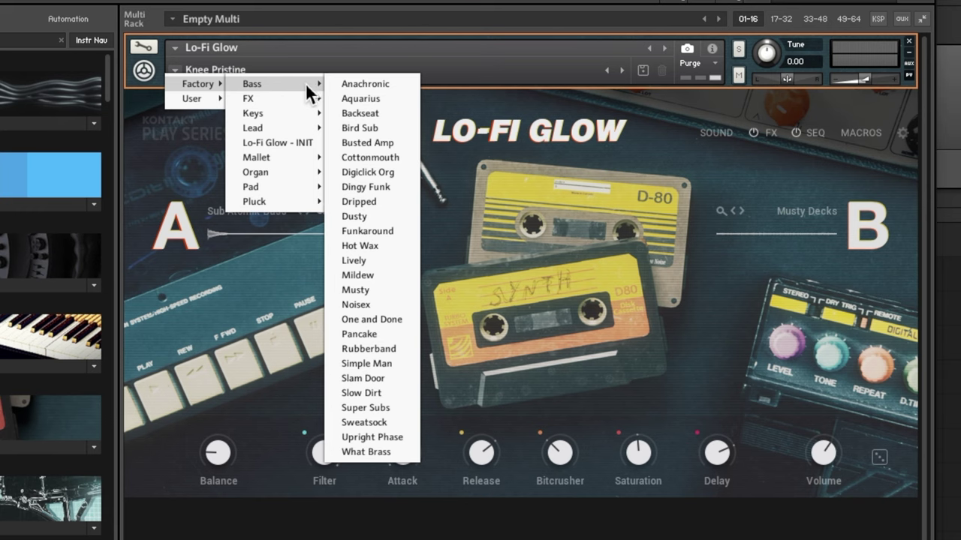
{"action": "mouse_move", "coordinate": [298, 113]}
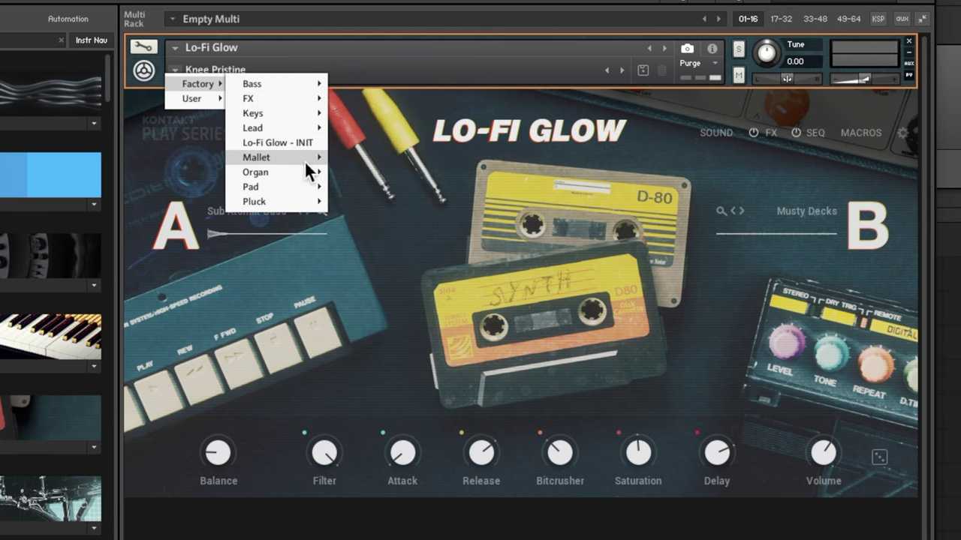
{"action": "mouse_move", "coordinate": [308, 208]}
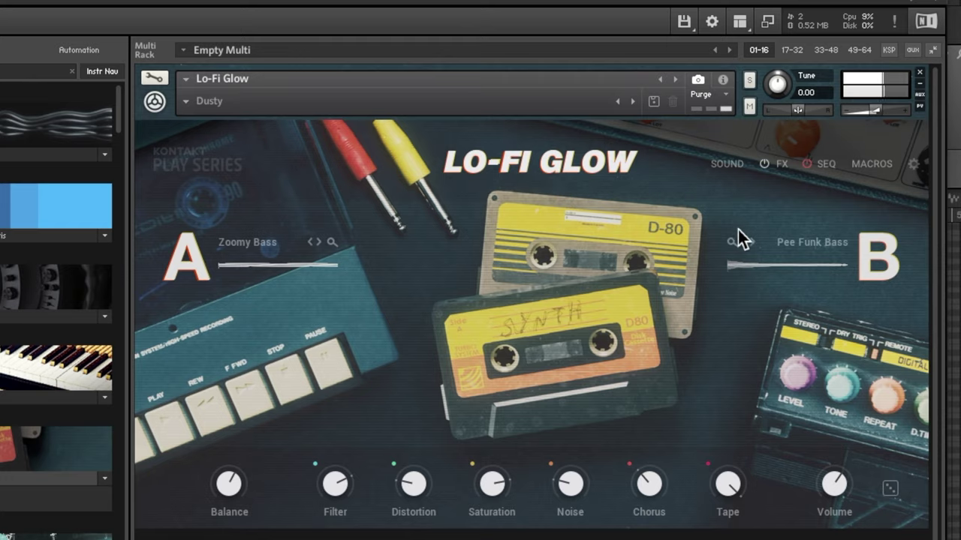
Step: Load Factory > Bass > Anachronic, then step through Backseat and Bird Sub to Bracing Wind
{"action": "left_click", "coordinate": [192, 100]}
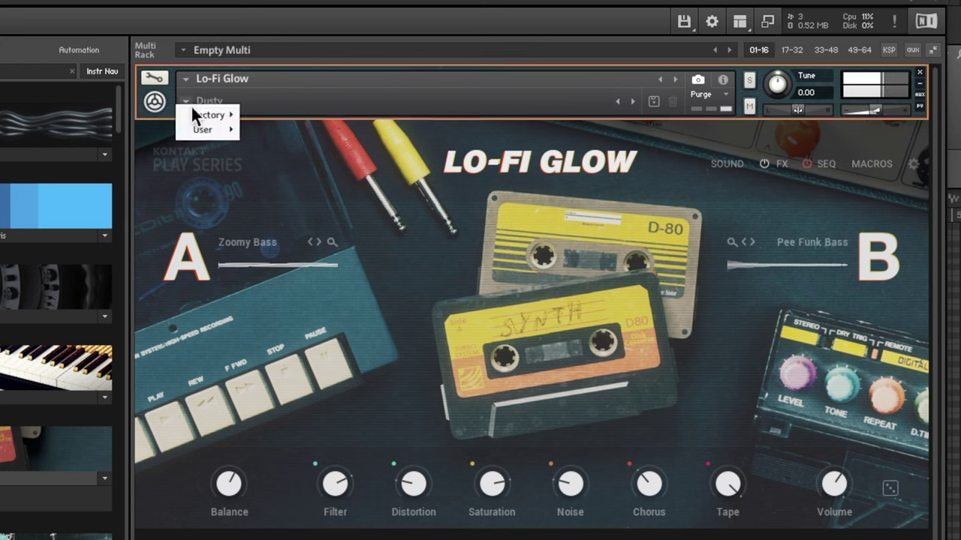
{"action": "mouse_move", "coordinate": [213, 115]}
{"action": "mouse_move", "coordinate": [285, 118]}
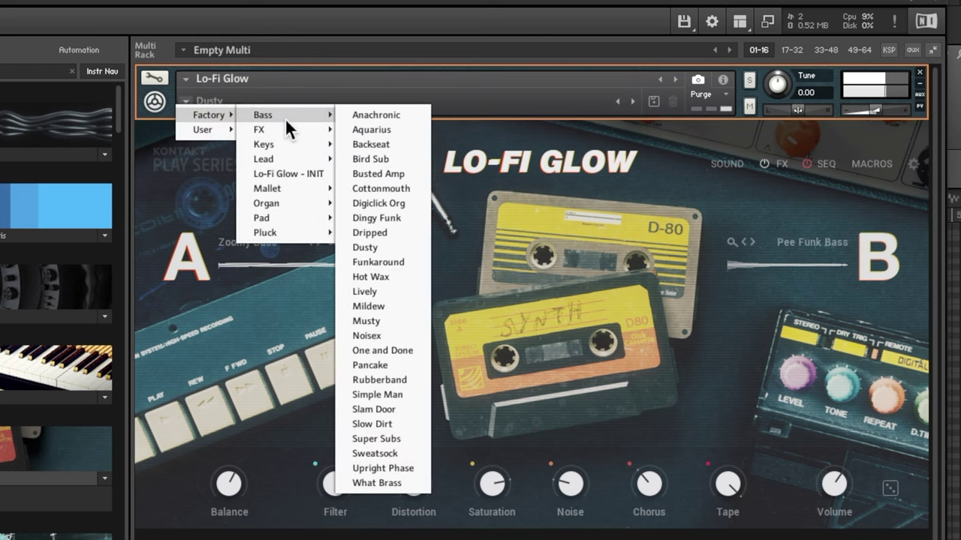
{"action": "left_click", "coordinate": [378, 116]}
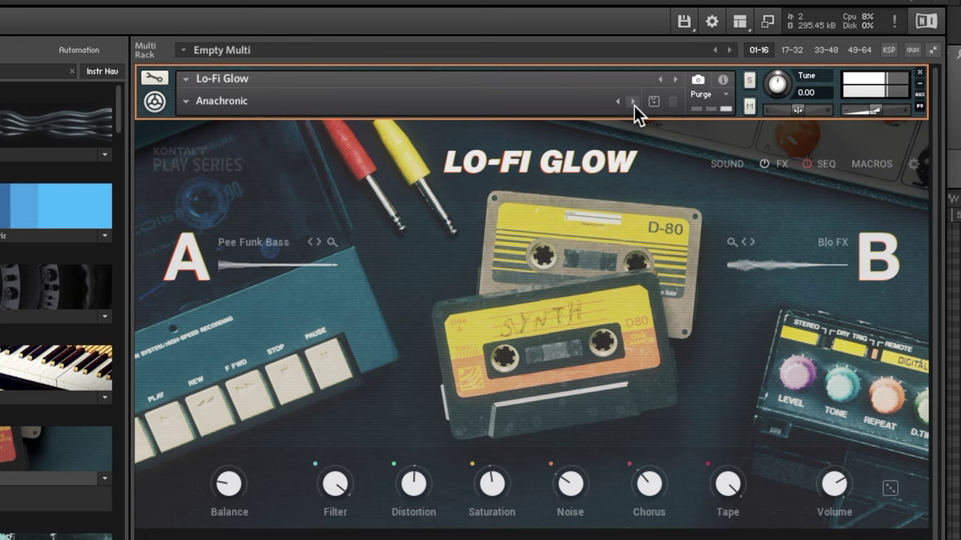
{"action": "left_click", "coordinate": [632, 101]}
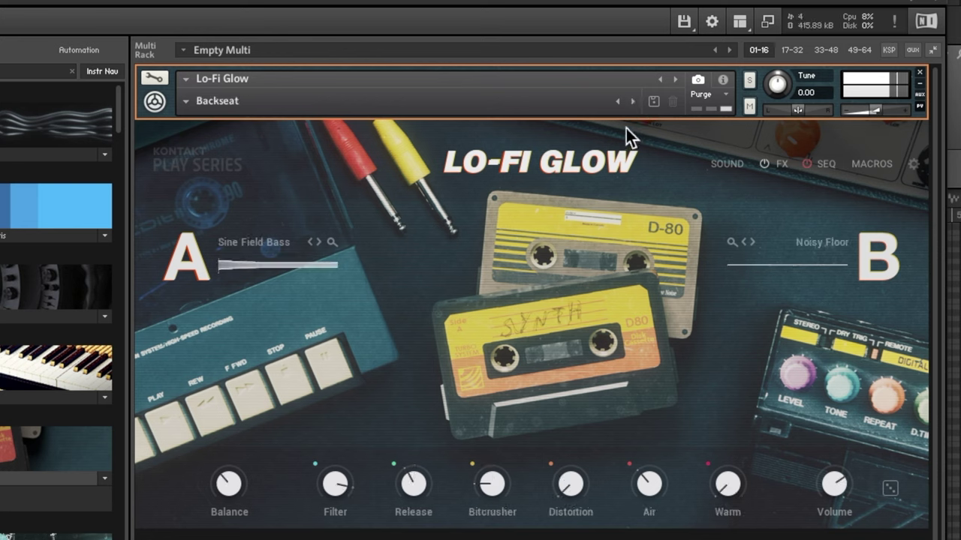
{"action": "left_click", "coordinate": [633, 101]}
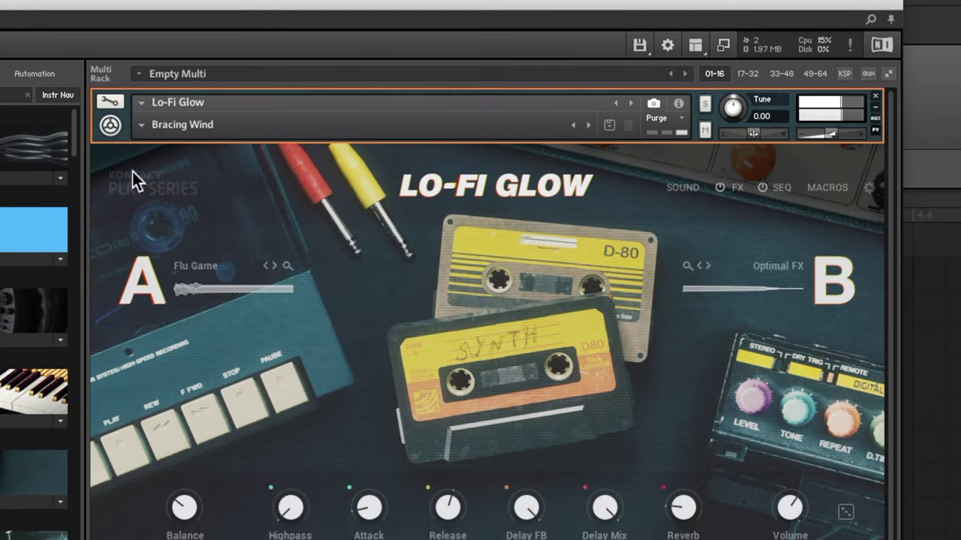
Step: Advance from Bracing Wind through Cassy Ohs to the Just Noise snapshot
{"action": "left_click", "coordinate": [587, 125]}
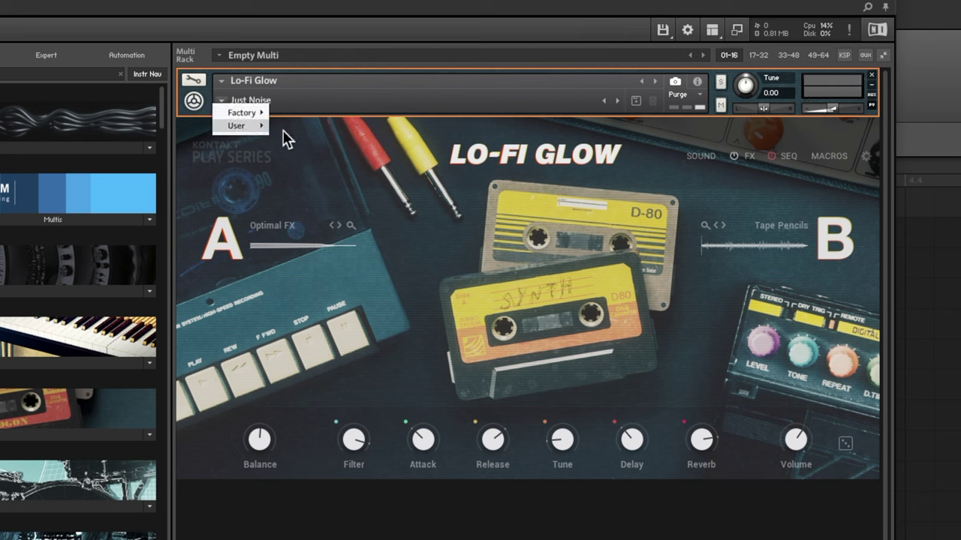
Step: Load Factory > Lead > Afterschool Television, then step through Austin Park Lead to Beef Lead
{"action": "mouse_move", "coordinate": [259, 112]}
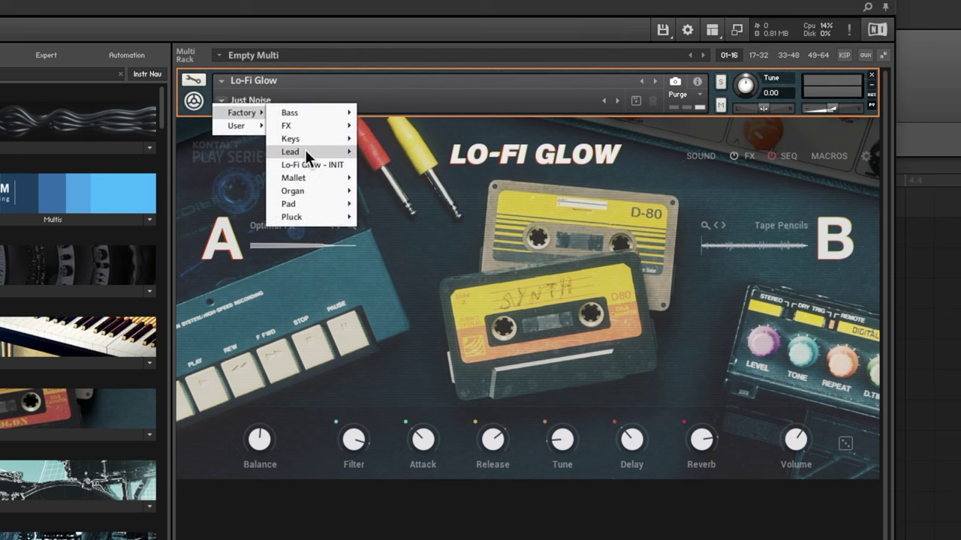
{"action": "mouse_move", "coordinate": [304, 149]}
{"action": "left_click", "coordinate": [404, 157]}
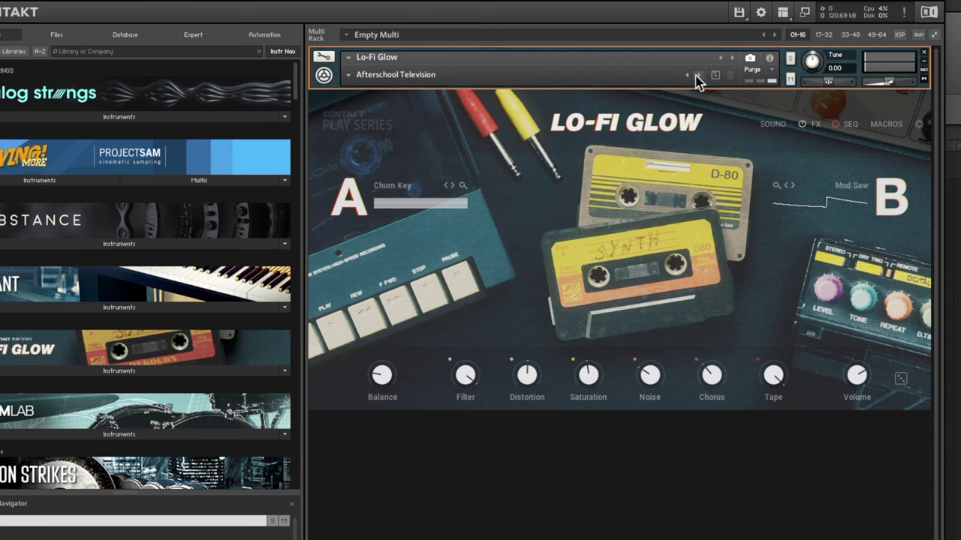
{"action": "left_click", "coordinate": [699, 75]}
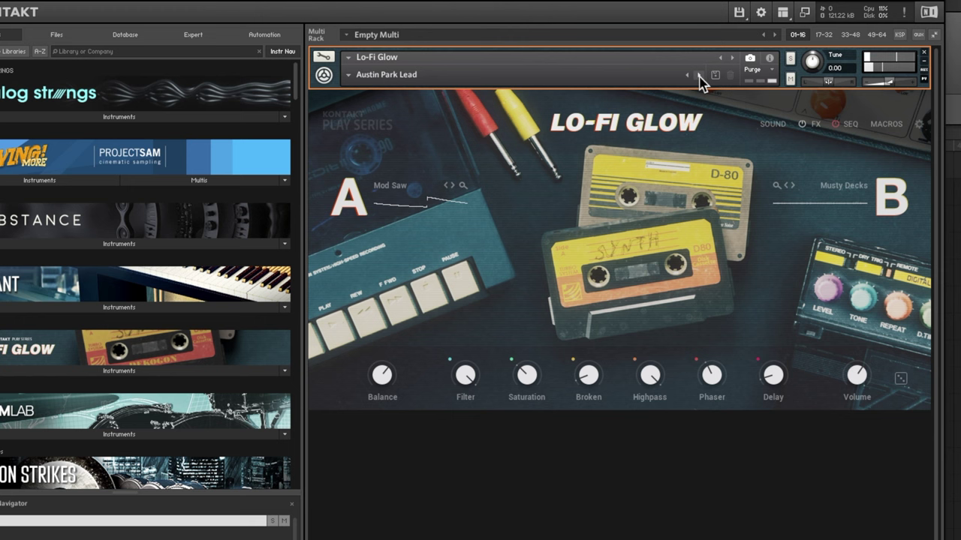
{"action": "left_click", "coordinate": [700, 77]}
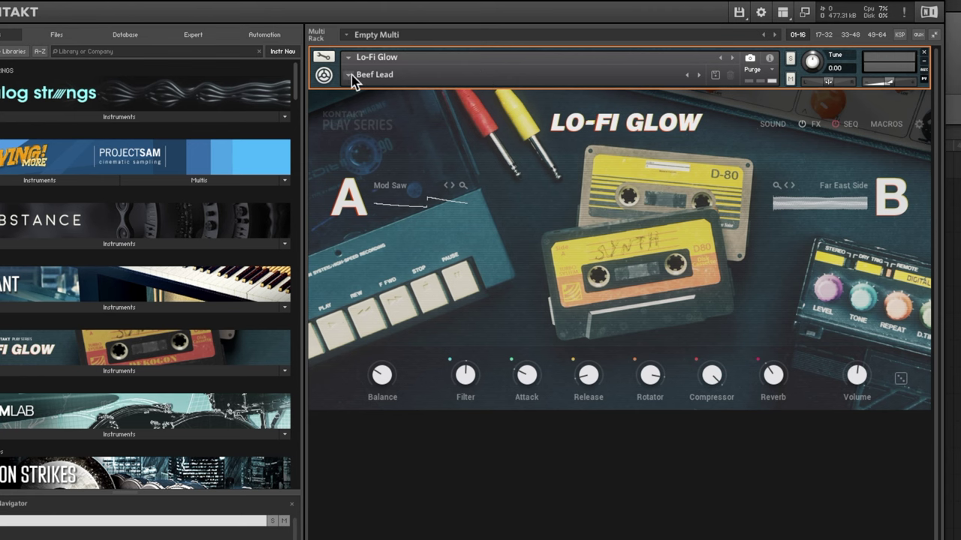
{"action": "left_click", "coordinate": [350, 77]}
{"action": "mouse_move", "coordinate": [371, 89]}
{"action": "mouse_move", "coordinate": [439, 166]}
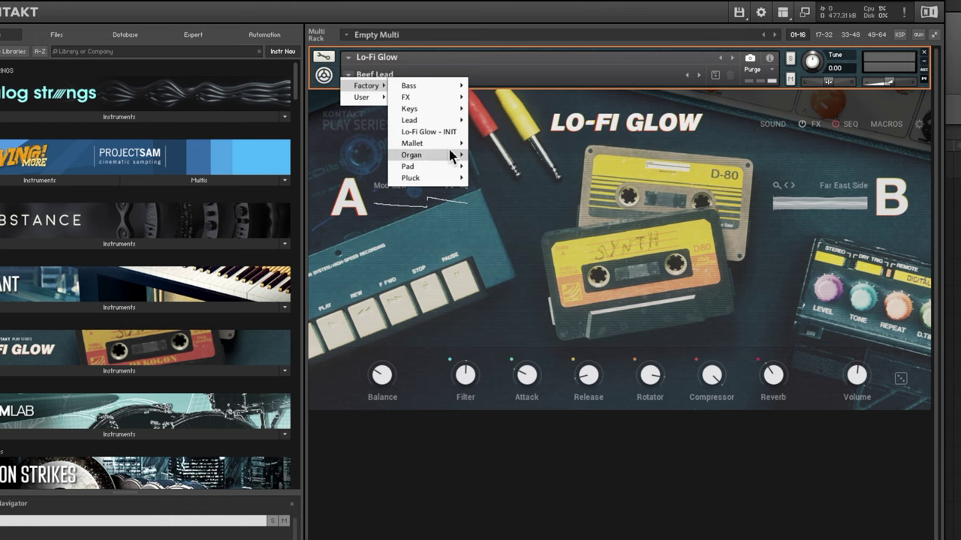
{"action": "mouse_move", "coordinate": [451, 147]}
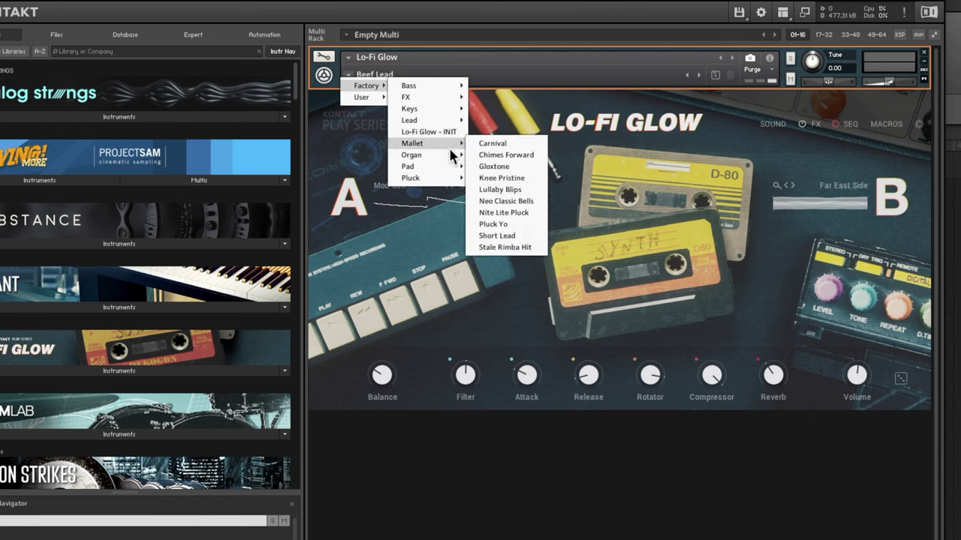
{"action": "mouse_move", "coordinate": [429, 86]}
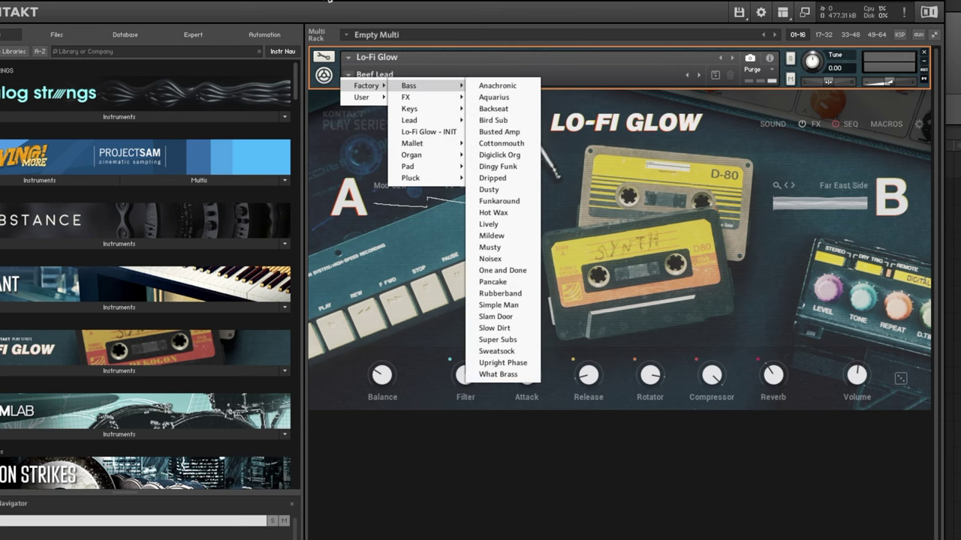
{"action": "left_click", "coordinate": [389, 10]}
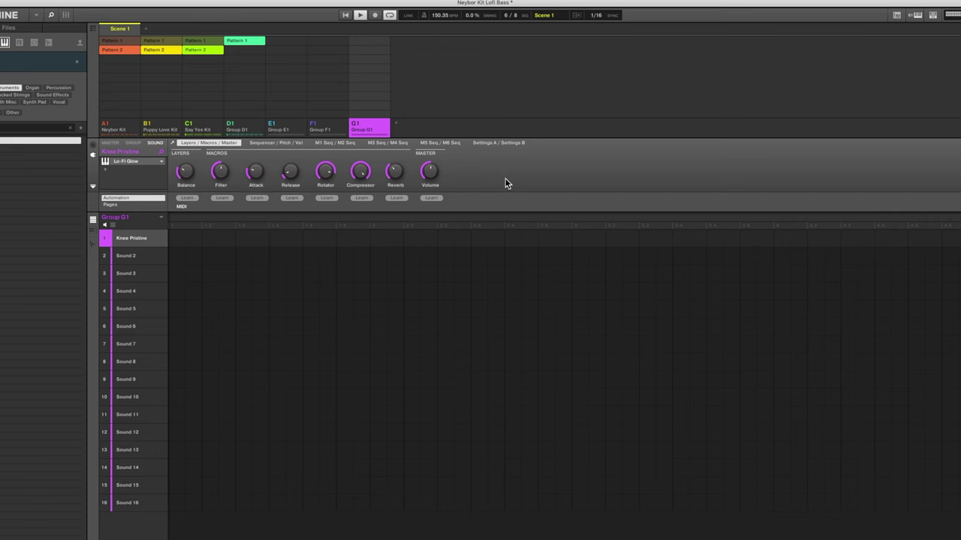
Step: Open a recent project, start playback, and view the Kontakt macros and piano roll
{"action": "left_click", "coordinate": [15, 1]}
{"action": "mouse_move", "coordinate": [85, 19]}
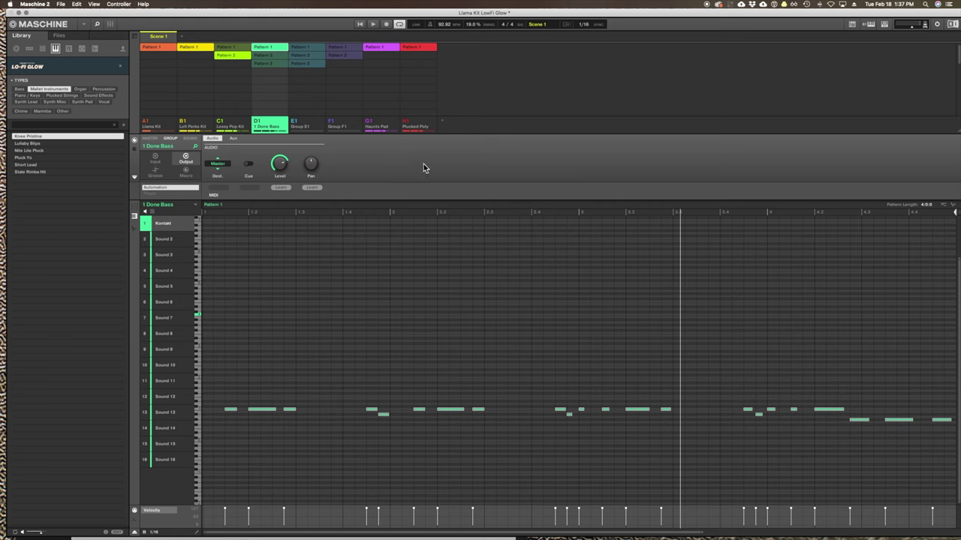
{"action": "key", "text": "space"}
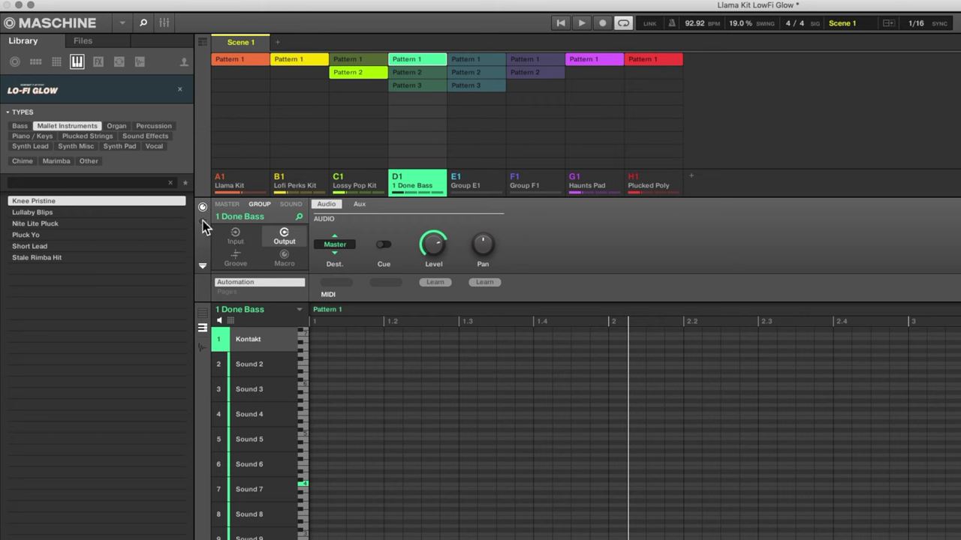
{"action": "left_click", "coordinate": [290, 204]}
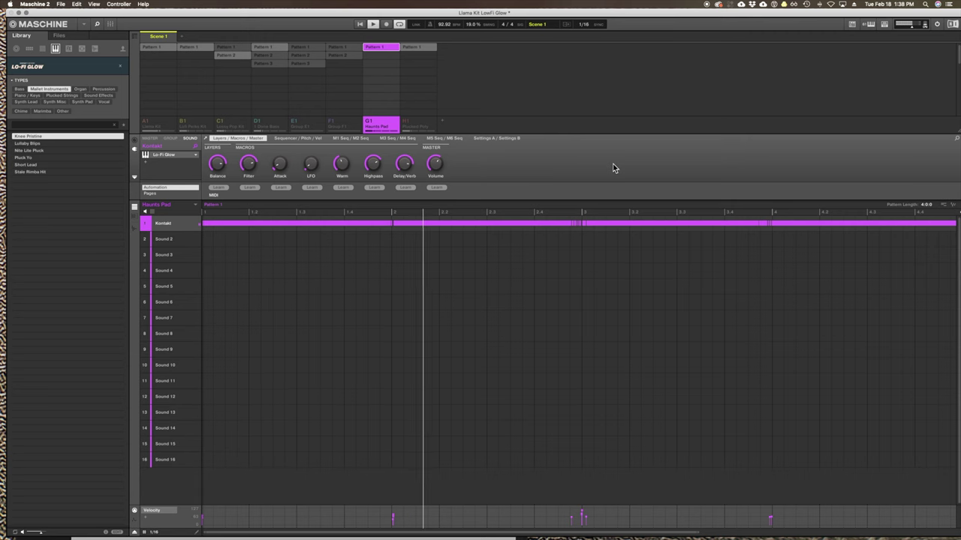
{"action": "left_click", "coordinate": [138, 219]}
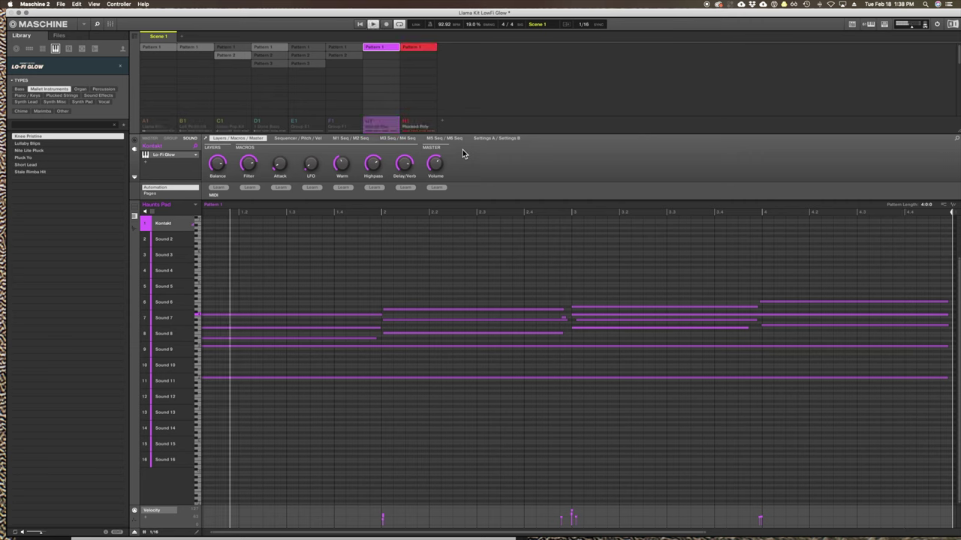
Step: Switch to group H1 Plucked Poly, show its notes as a piano roll, and stop playback
{"action": "left_click", "coordinate": [420, 124]}
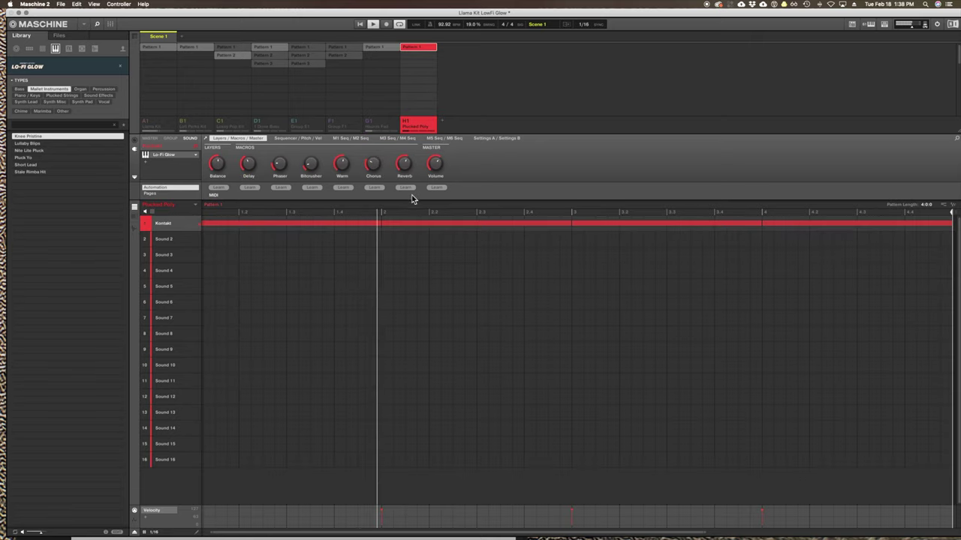
{"action": "left_click", "coordinate": [136, 216]}
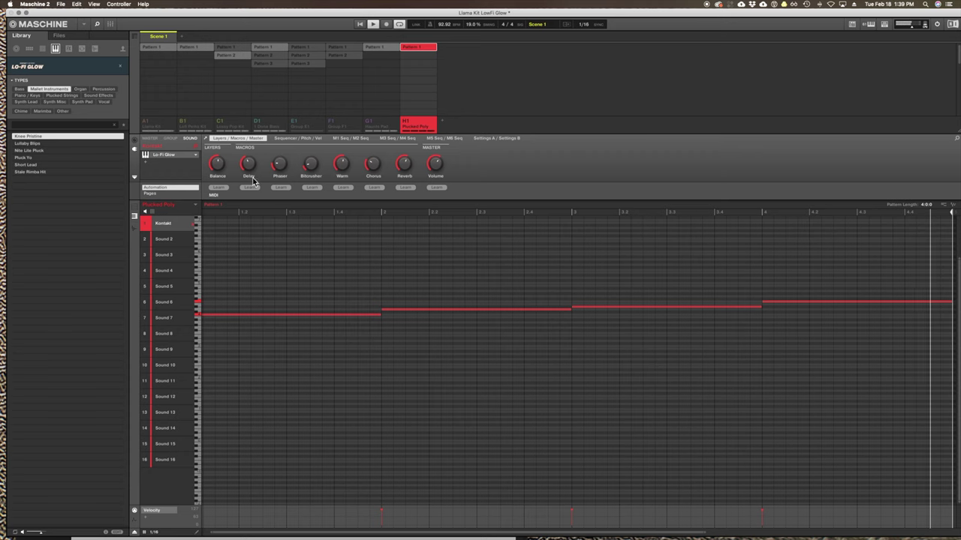
{"action": "key", "text": "space"}
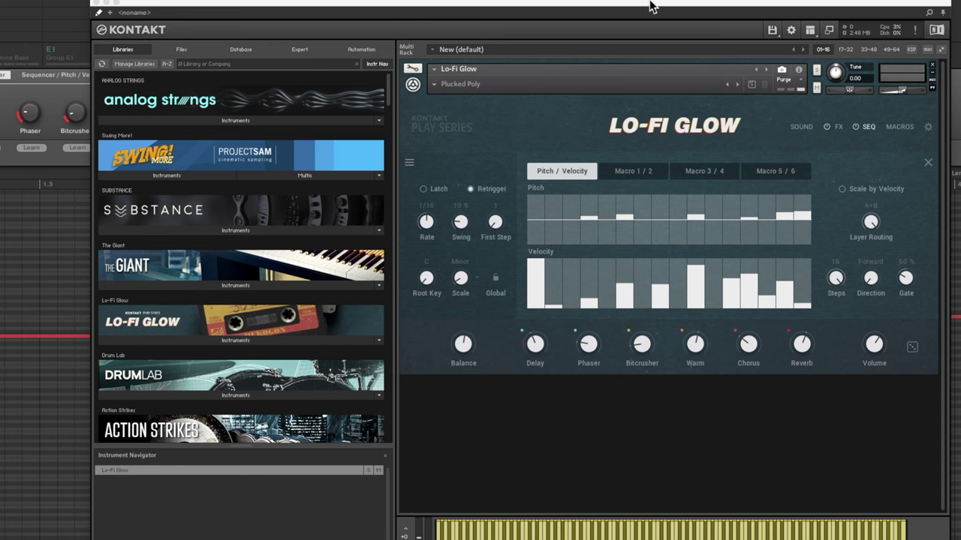
Step: Reposition the Kontakt window on screen
{"action": "left_click_drag", "start_coordinate": [651, 7], "coordinate": [562, 21]}
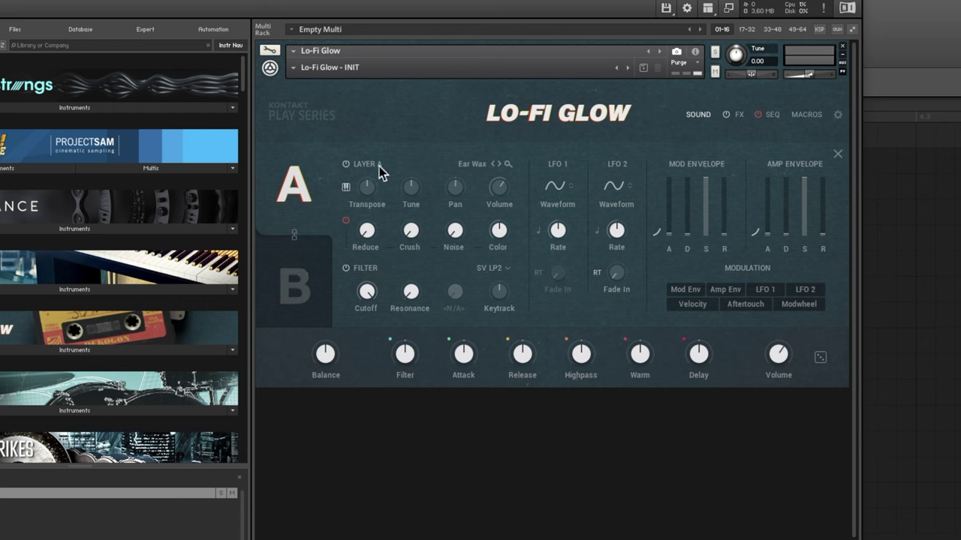
Step: Compare the Layer A and Layer B tiles, ending on Layer B's Fickle Keys sound
{"action": "left_click", "coordinate": [306, 291]}
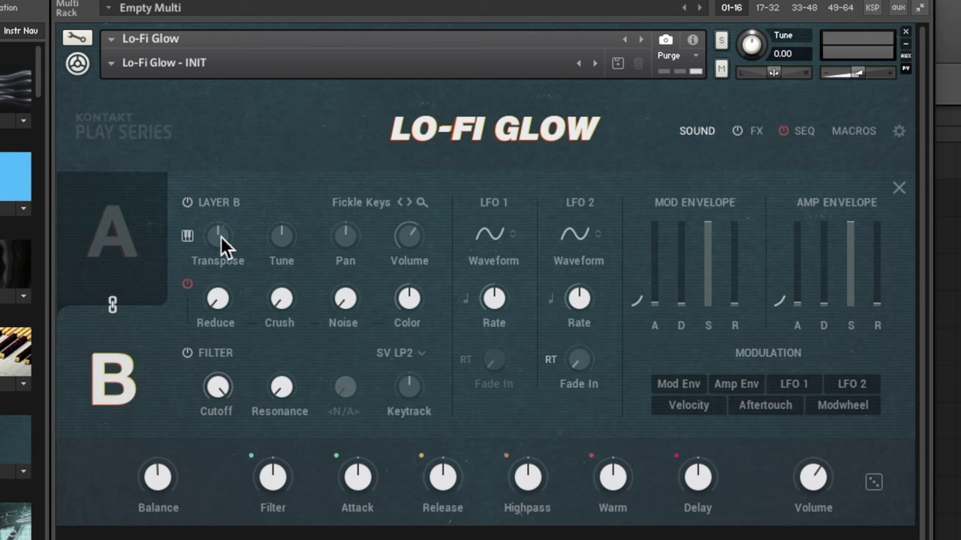
{"action": "left_click", "coordinate": [105, 238]}
{"action": "left_click", "coordinate": [115, 376]}
{"action": "left_click", "coordinate": [115, 275]}
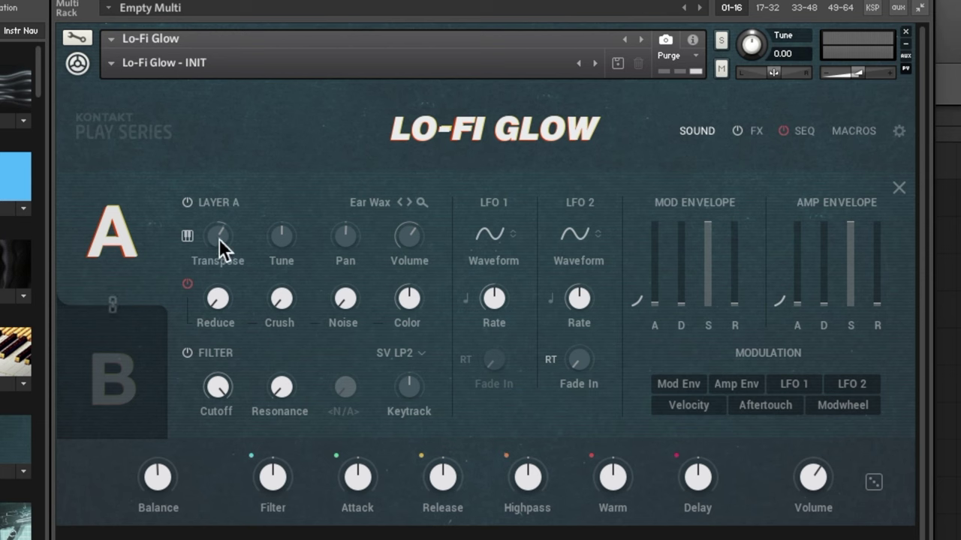
{"action": "left_click", "coordinate": [126, 375]}
{"action": "left_click", "coordinate": [134, 267]}
{"action": "left_click", "coordinate": [125, 372]}
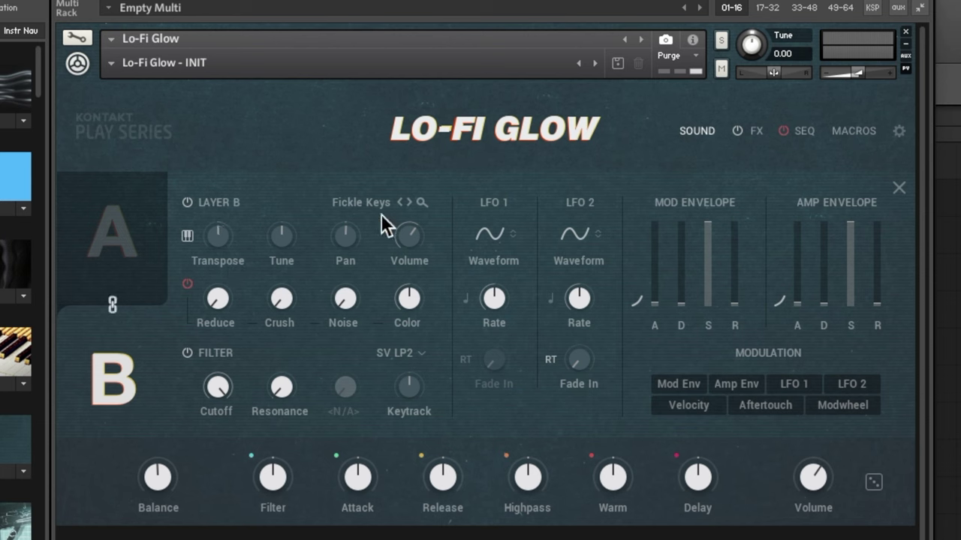
{"action": "left_click", "coordinate": [424, 202]}
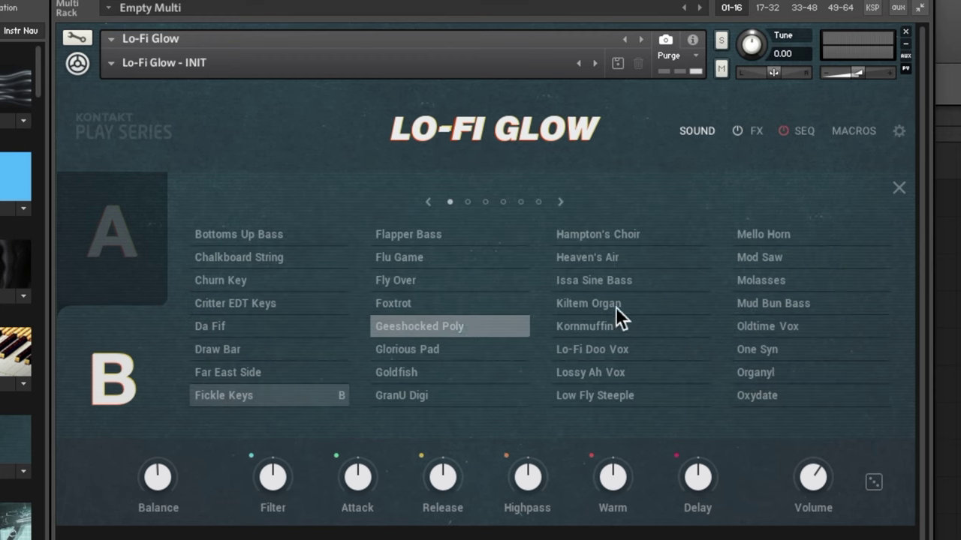
{"action": "left_click", "coordinate": [561, 201]}
{"action": "left_click", "coordinate": [560, 201]}
{"action": "left_click", "coordinate": [561, 201]}
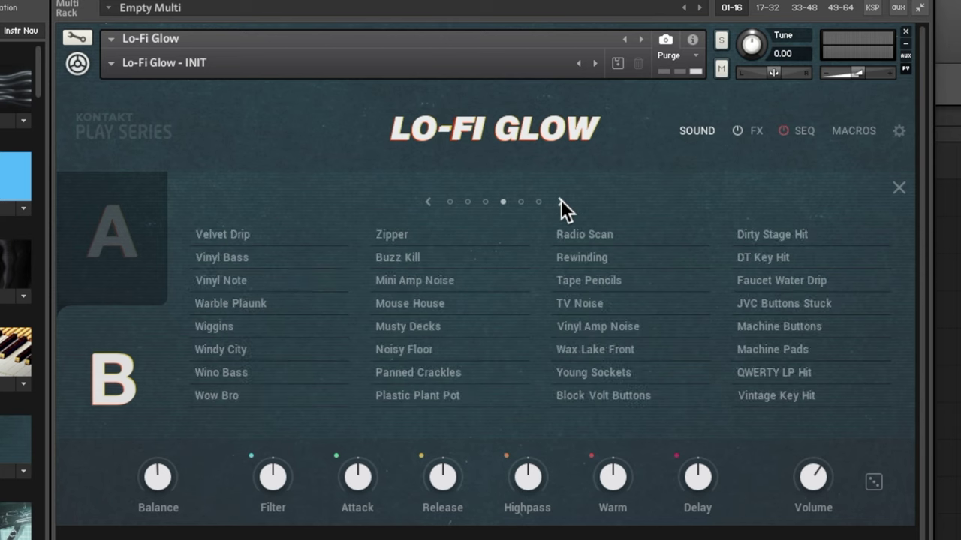
{"action": "left_click", "coordinate": [561, 202]}
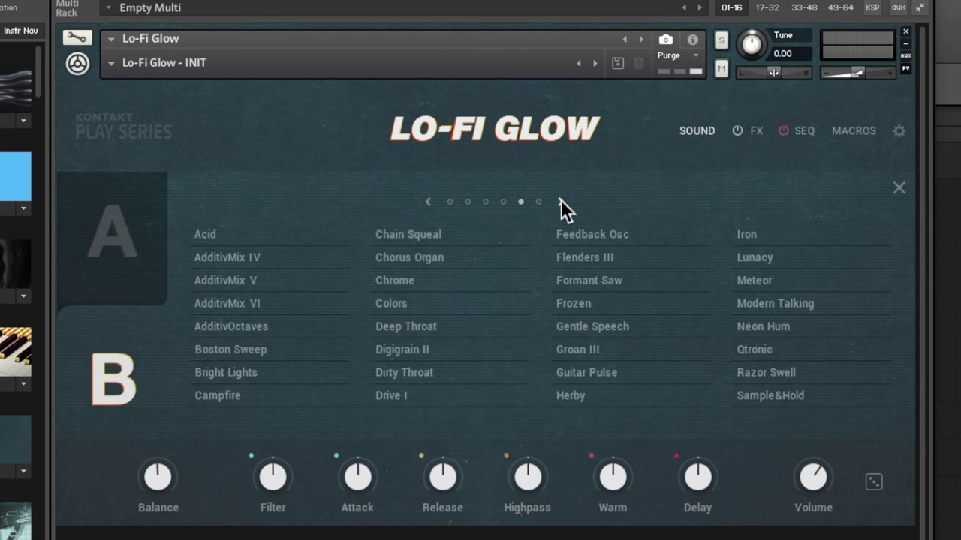
{"action": "left_click", "coordinate": [899, 189]}
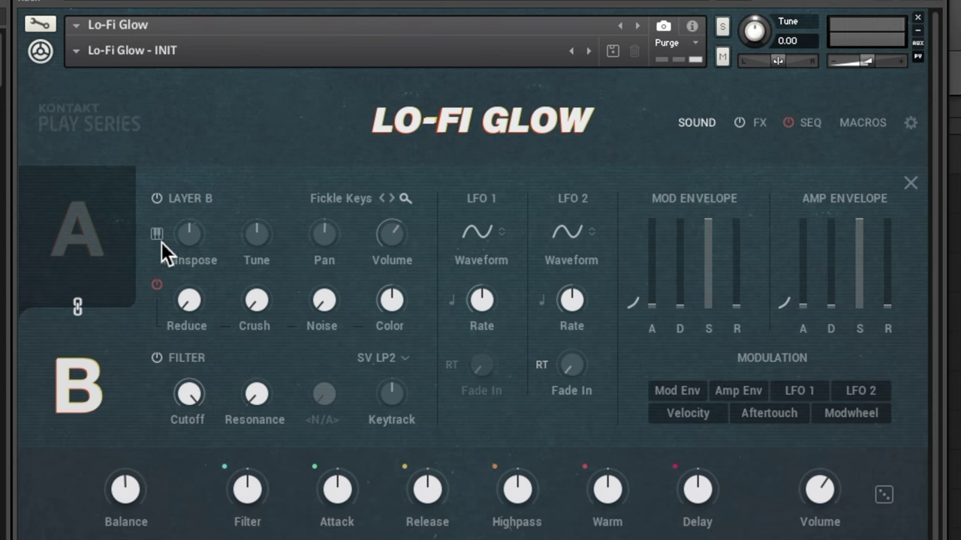
Step: Lean the layer balance toward A, pan Layer A to 100 R and Layer B to 100 L
{"action": "left_click_drag", "start_coordinate": [121, 518], "coordinate": [120, 533]}
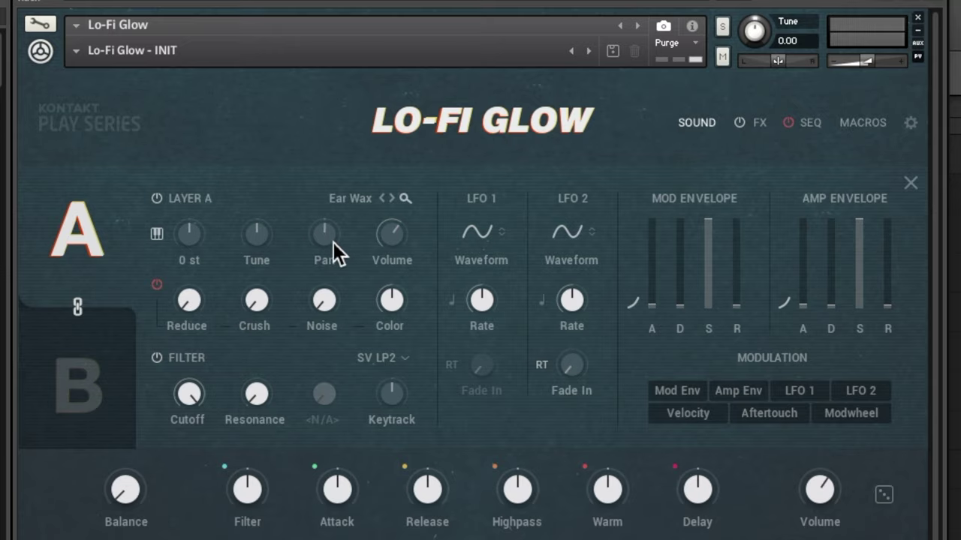
{"action": "left_click_drag", "start_coordinate": [327, 239], "coordinate": [327, 190]}
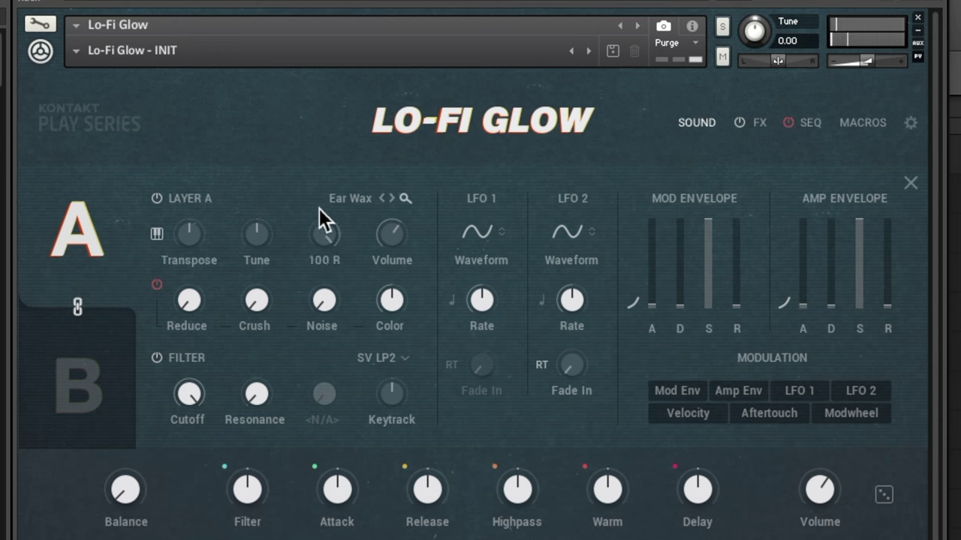
{"action": "left_click", "coordinate": [112, 374]}
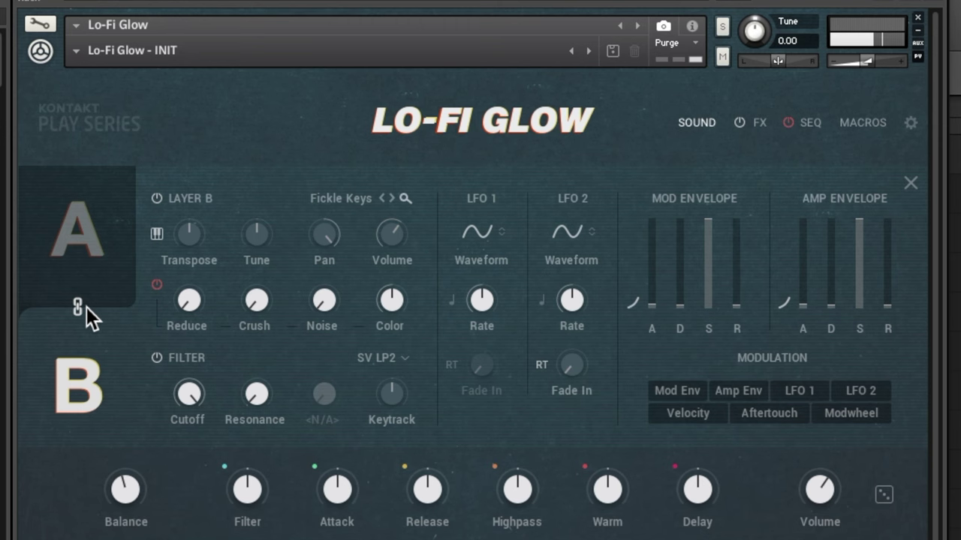
{"action": "left_click_drag", "start_coordinate": [327, 238], "coordinate": [331, 370]}
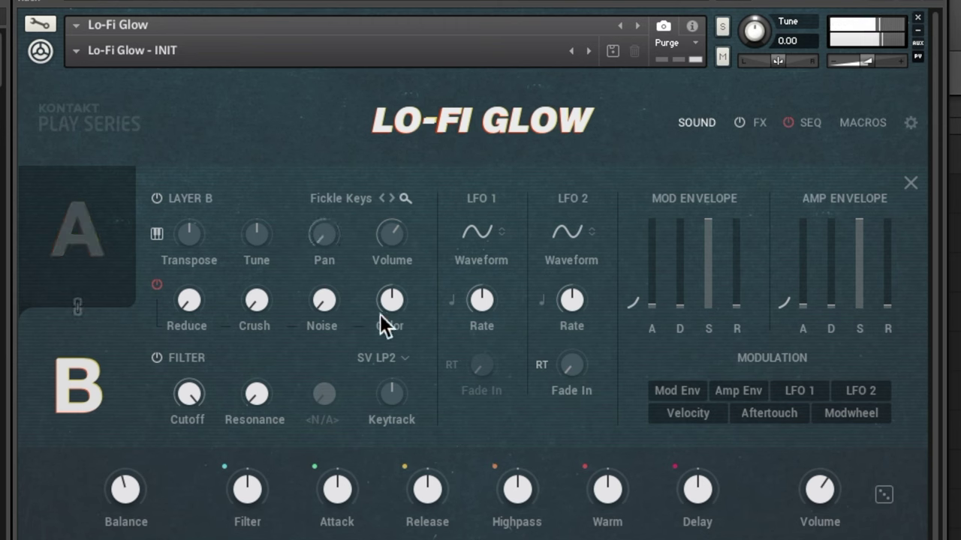
Step: Try Layer B's Reduce sample rate settings, then turn Reduce fully off
{"action": "left_click", "coordinate": [77, 229]}
{"action": "left_click", "coordinate": [117, 368]}
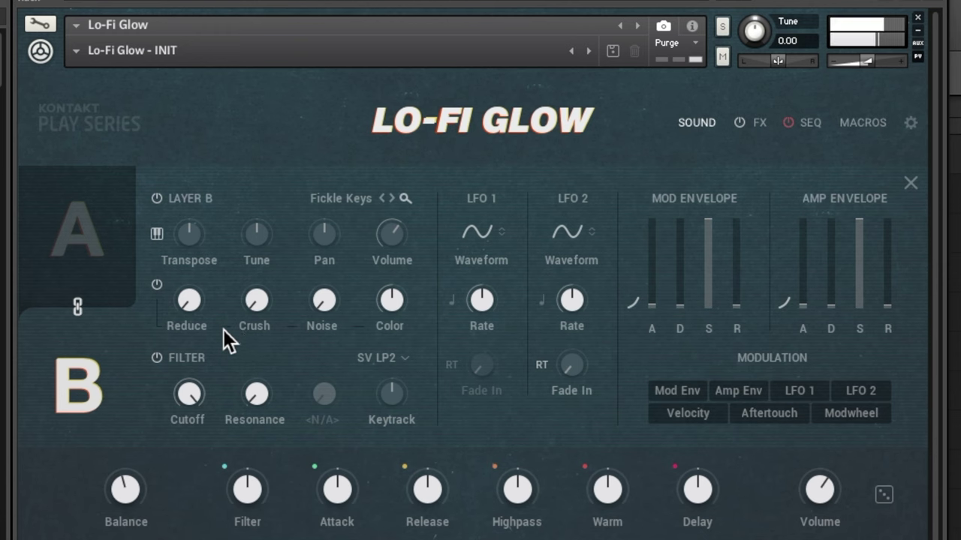
{"action": "left_click_drag", "start_coordinate": [195, 304], "coordinate": [203, 241]}
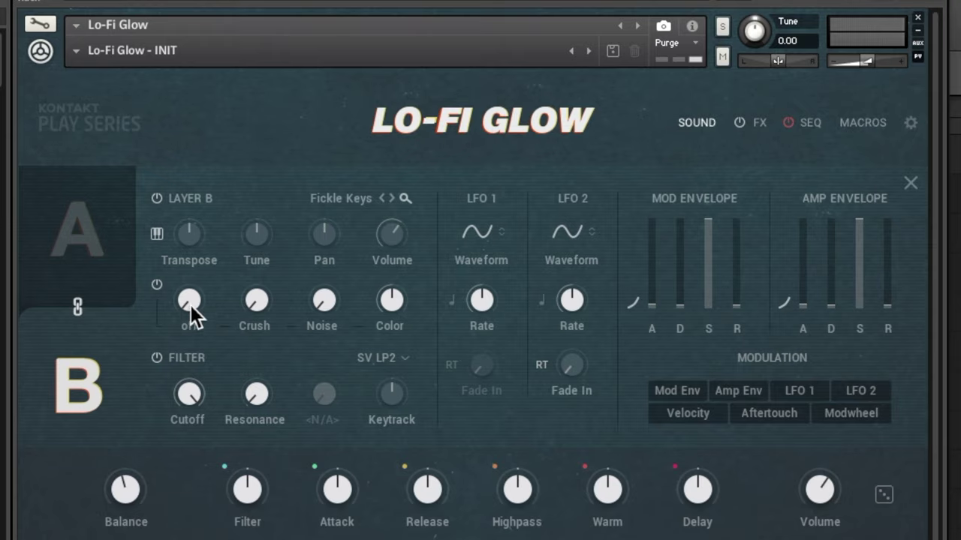
{"action": "left_click_drag", "start_coordinate": [191, 303], "coordinate": [193, 284]}
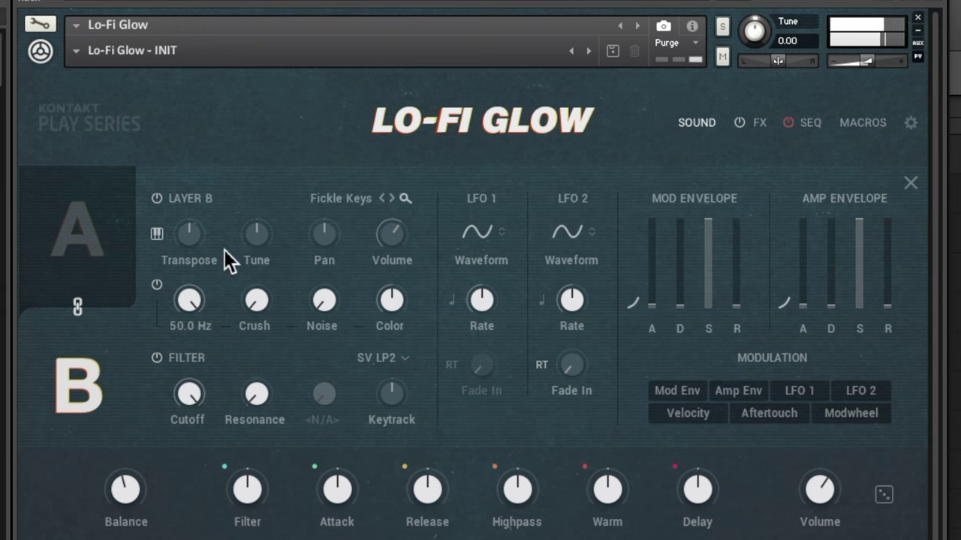
{"action": "left_click_drag", "start_coordinate": [193, 315], "coordinate": [193, 346]}
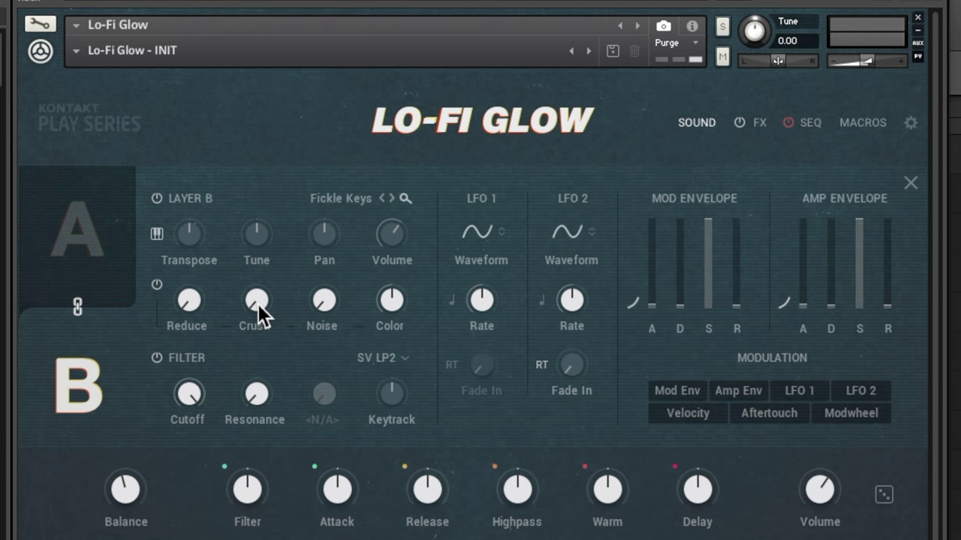
Step: Set Crush to 1.0 bits and turn Noise fully down to -inf dB
{"action": "left_click_drag", "start_coordinate": [257, 303], "coordinate": [271, 98]}
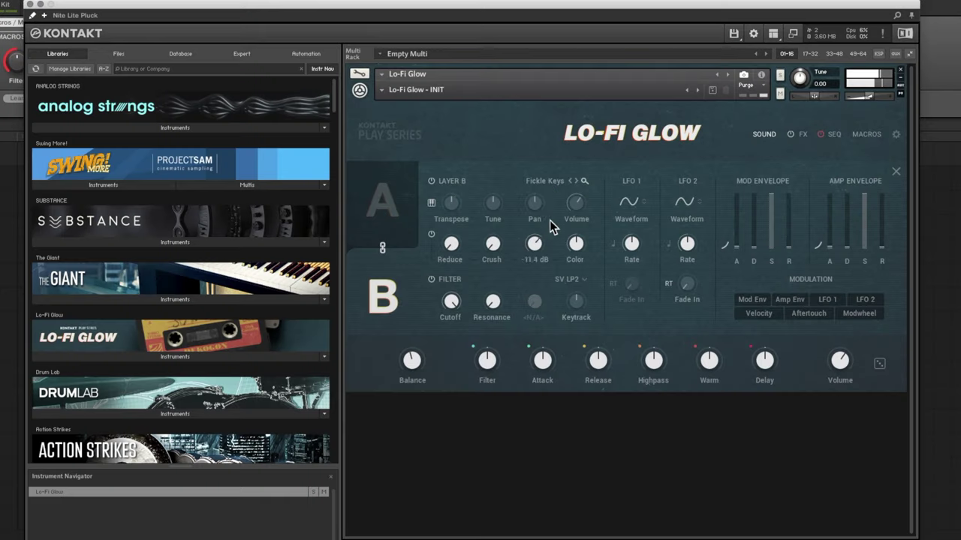
{"action": "left_click_drag", "start_coordinate": [534, 243], "coordinate": [586, 261]}
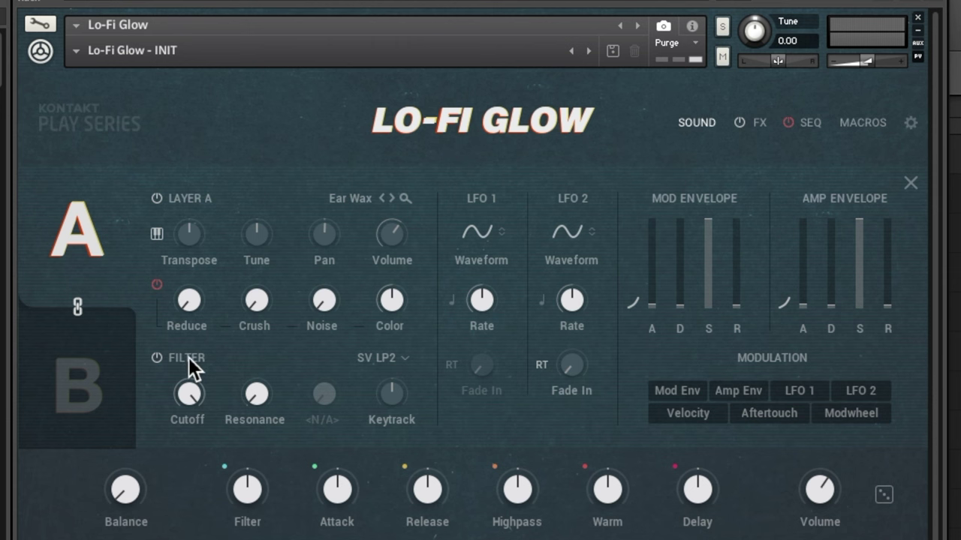
Step: Switch Layer A's filter type to SV LP4 and lower its Resonance to 32.4 %
{"action": "left_click", "coordinate": [394, 361]}
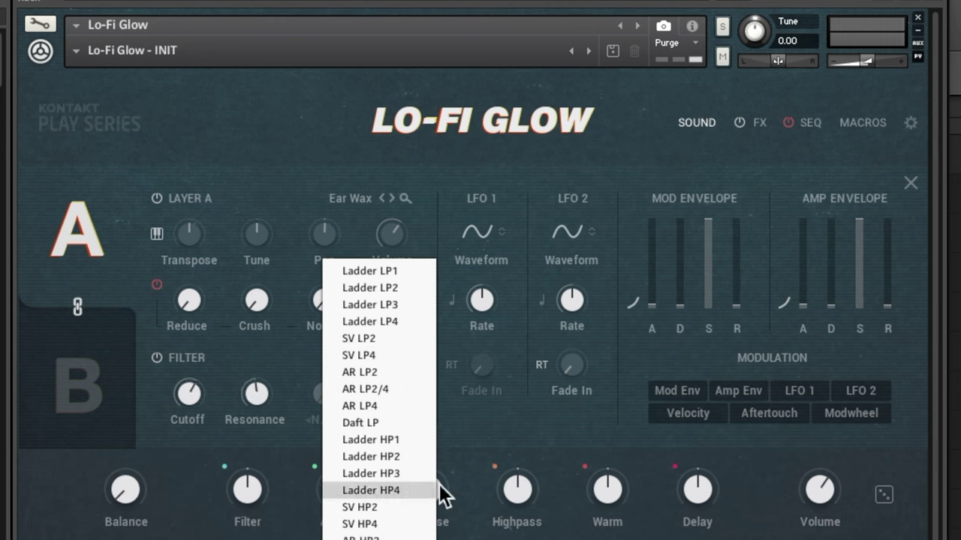
{"action": "left_click", "coordinate": [382, 355]}
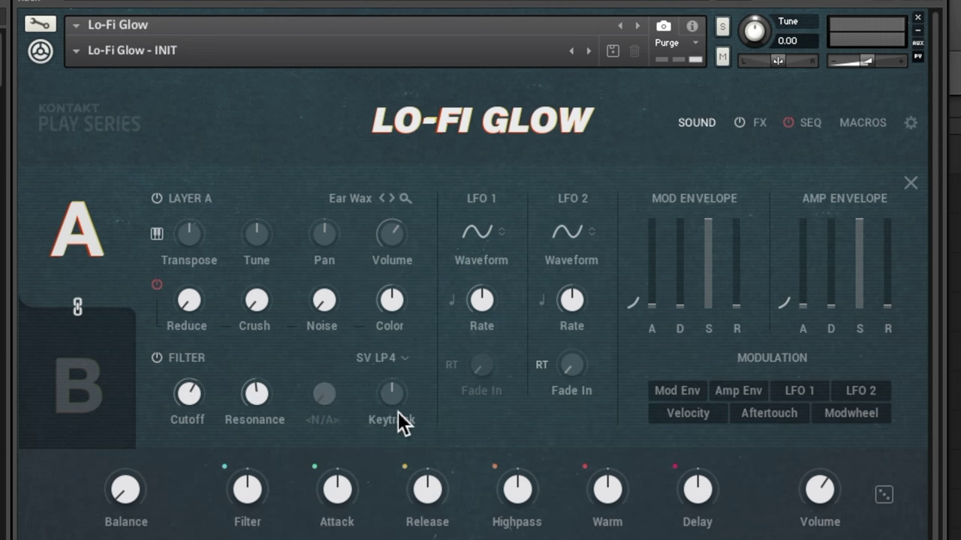
{"action": "left_click_drag", "start_coordinate": [260, 397], "coordinate": [262, 414]}
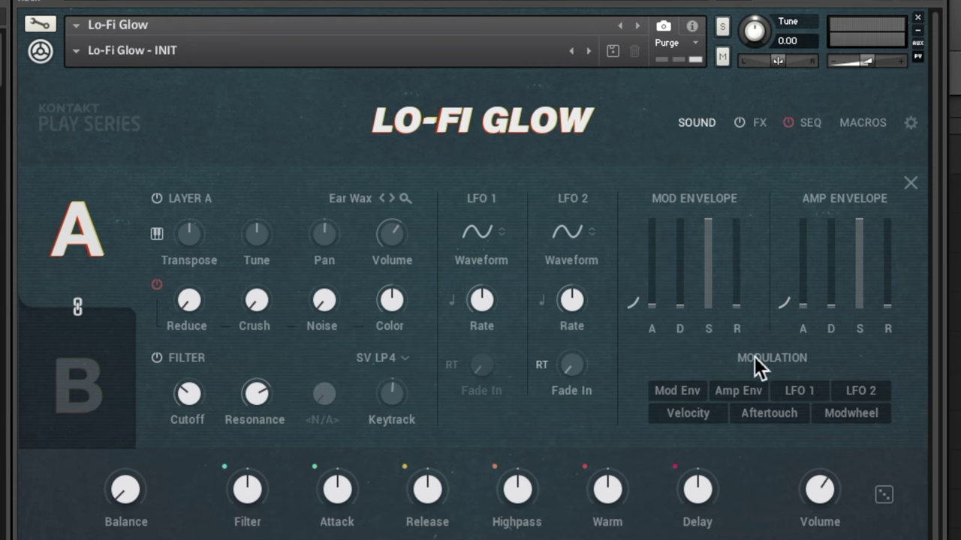
Step: On Layer B, keep LFO 1 on a sine waveform and raise its Rate to about 11 Hz
{"action": "left_click", "coordinate": [801, 391]}
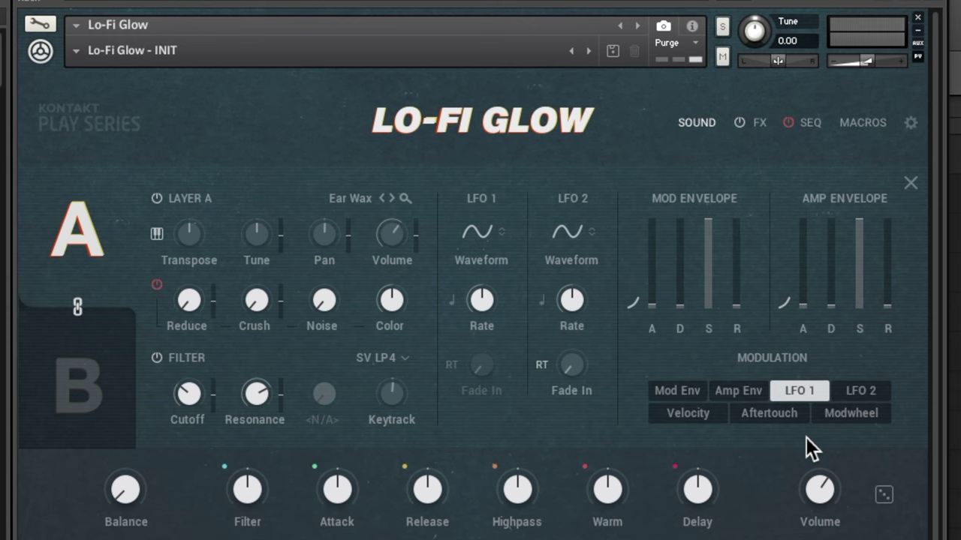
{"action": "left_click", "coordinate": [76, 368]}
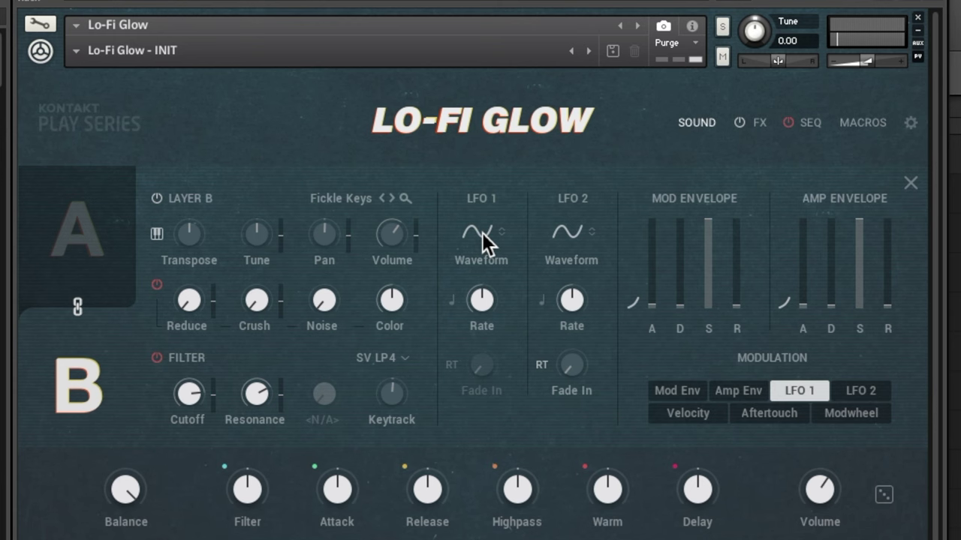
{"action": "left_click_drag", "start_coordinate": [492, 222], "coordinate": [488, 200]}
{"action": "left_click_drag", "start_coordinate": [503, 228], "coordinate": [510, 255]}
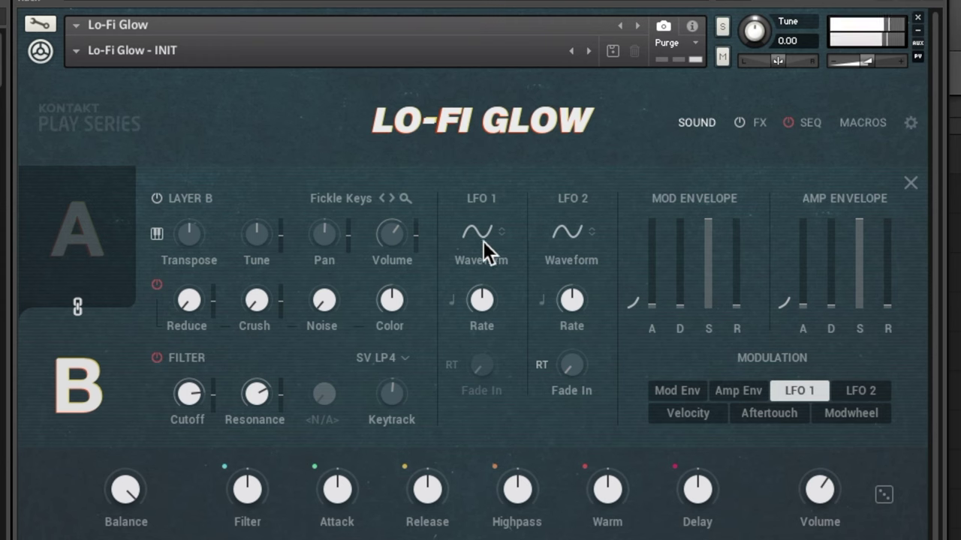
{"action": "mouse_move", "coordinate": [487, 292]}
{"action": "left_click_drag", "start_coordinate": [487, 292], "coordinate": [489, 285]}
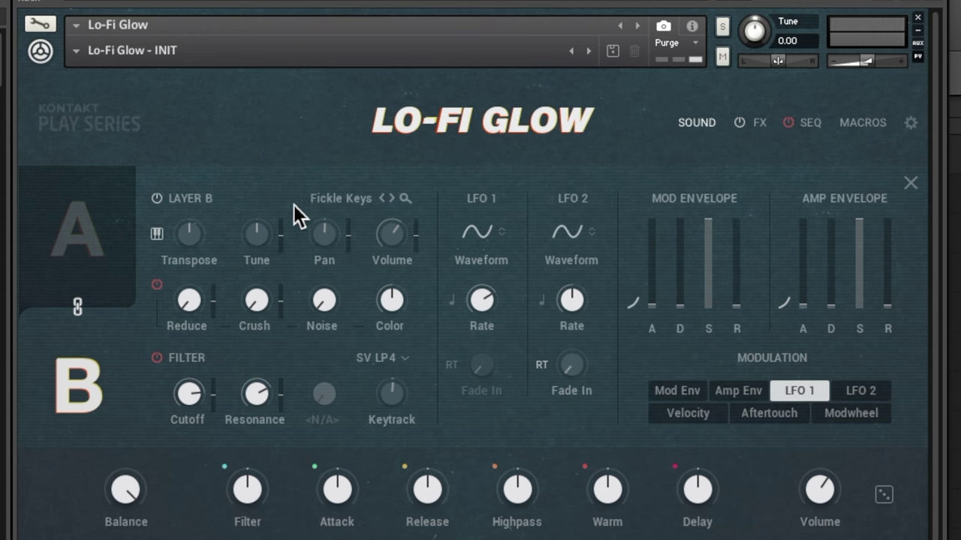
Step: Route LFO 1 to Pan at 100%, removing its trial Tune modulation
{"action": "left_click", "coordinate": [857, 391]}
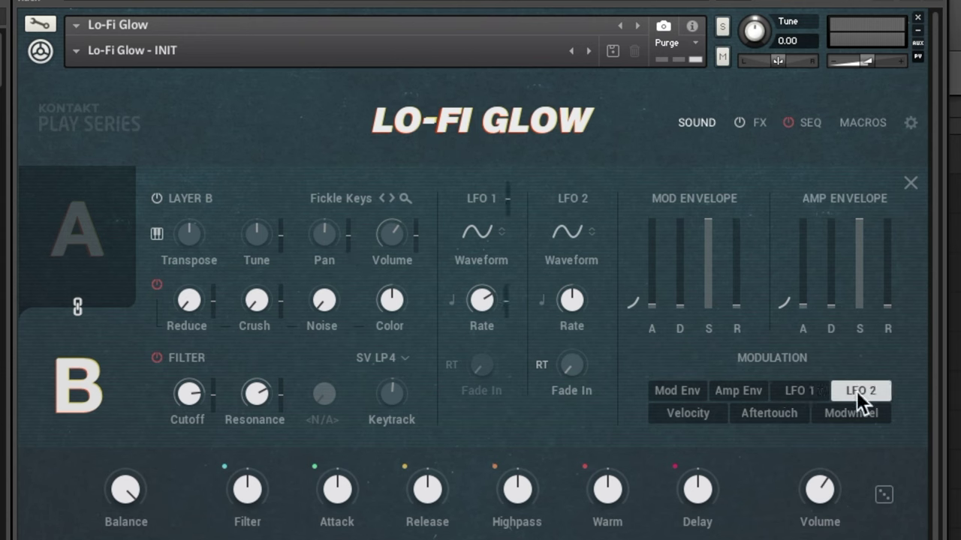
{"action": "left_click", "coordinate": [789, 417]}
{"action": "left_click", "coordinate": [800, 395]}
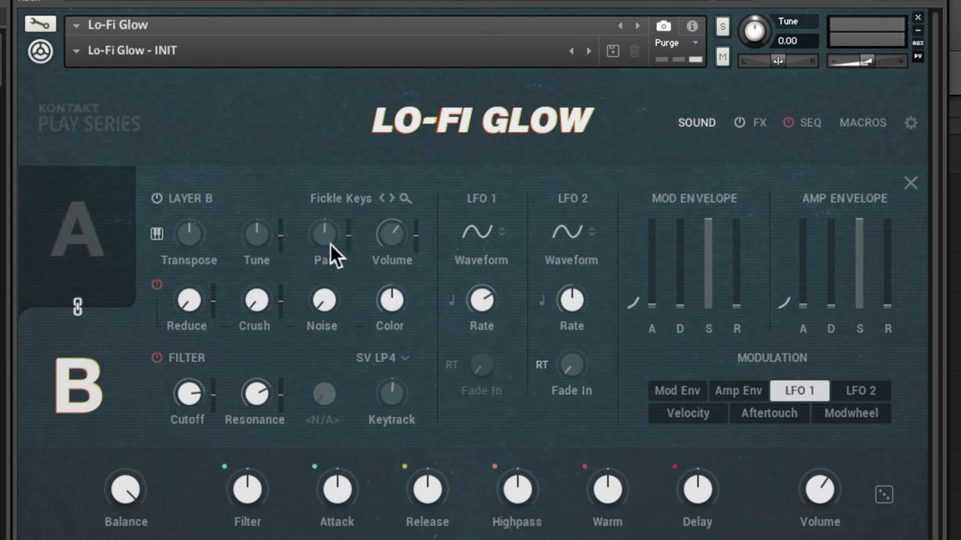
{"action": "left_click_drag", "start_coordinate": [282, 239], "coordinate": [285, 192]}
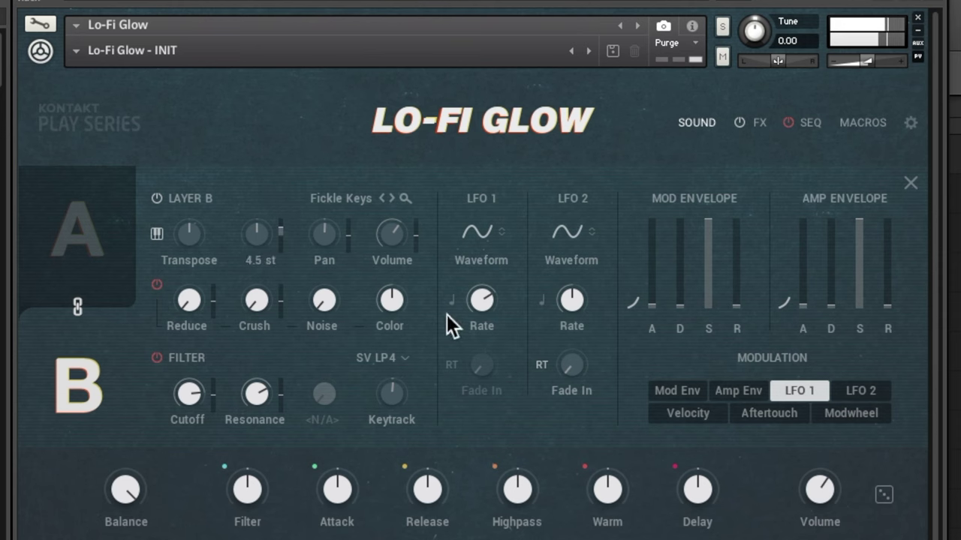
{"action": "left_click_drag", "start_coordinate": [483, 302], "coordinate": [485, 320]}
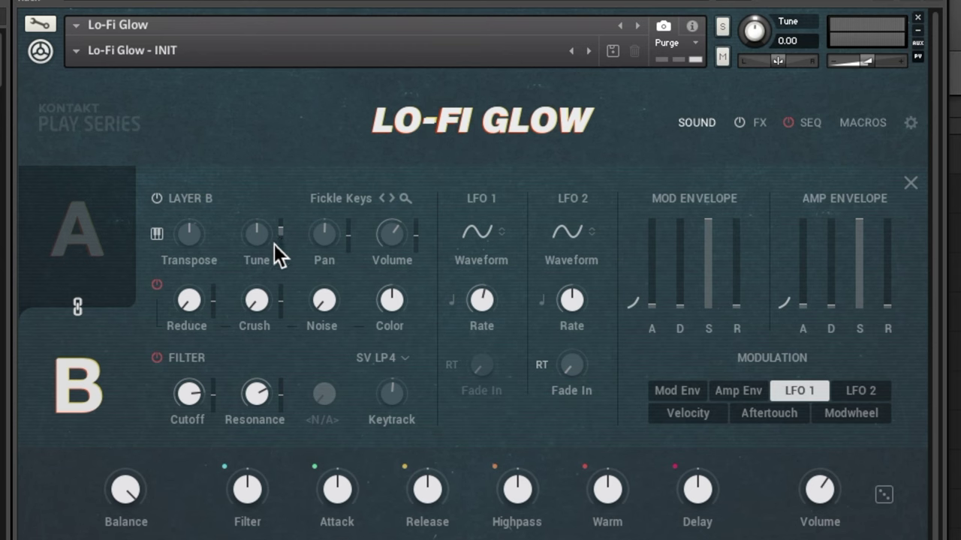
{"action": "left_click_drag", "start_coordinate": [290, 234], "coordinate": [290, 259]}
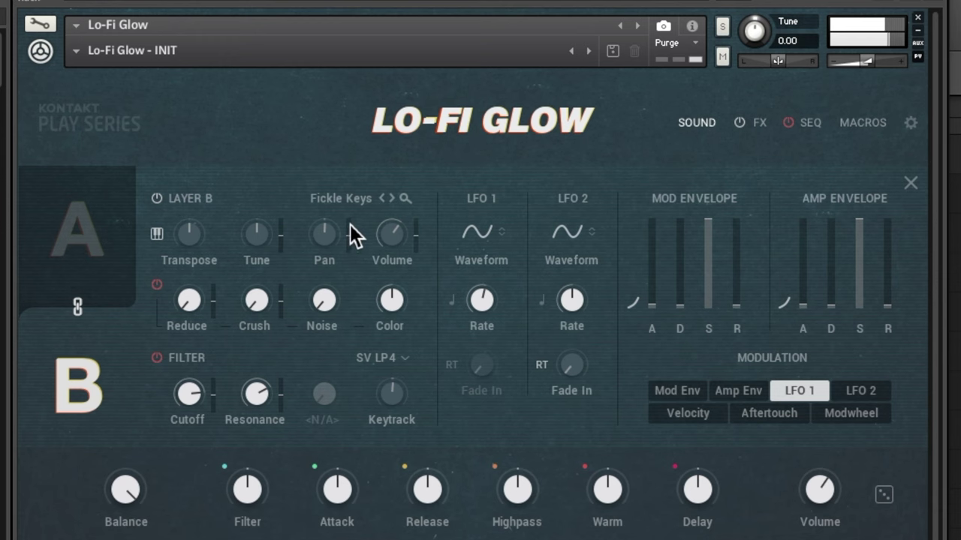
{"action": "left_click_drag", "start_coordinate": [352, 235], "coordinate": [427, 250]}
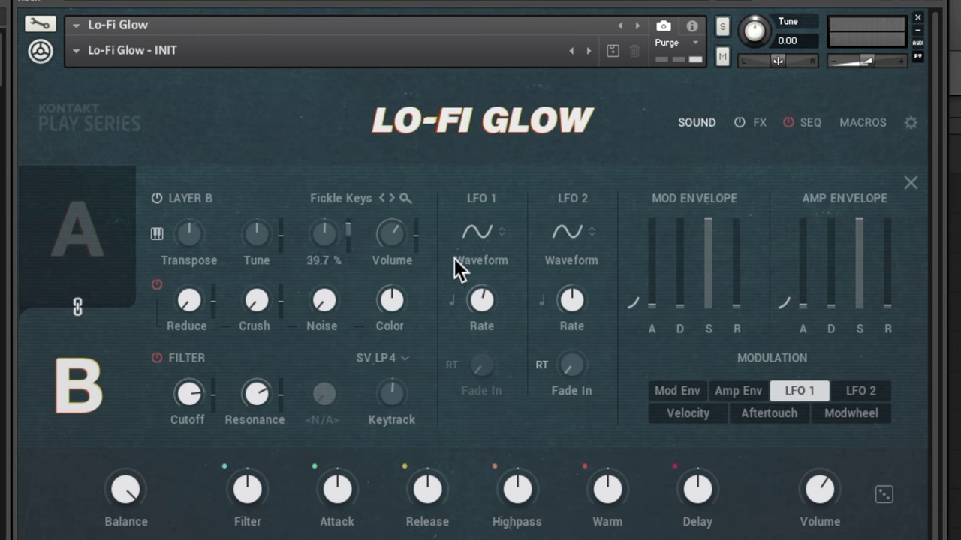
{"action": "left_click_drag", "start_coordinate": [349, 226], "coordinate": [371, 200]}
Step: Give LFO 1 a tempo-synced rate, enable retrigger, and set Fade In to about 22 ms
{"action": "mouse_move", "coordinate": [482, 310]}
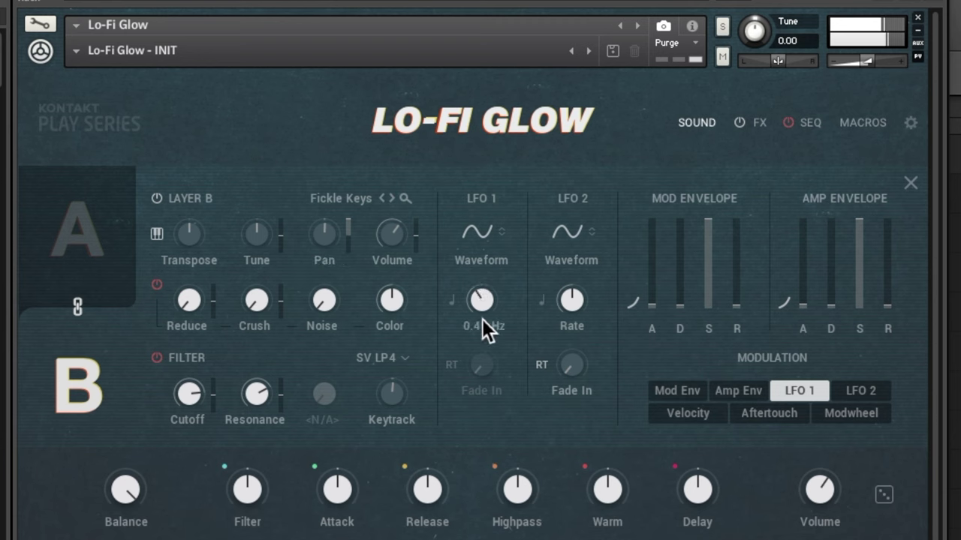
{"action": "scroll", "coordinate": [482, 319], "scroll_direction": "up", "scroll_amount": 2}
{"action": "left_click_drag", "start_coordinate": [486, 288], "coordinate": [488, 269]}
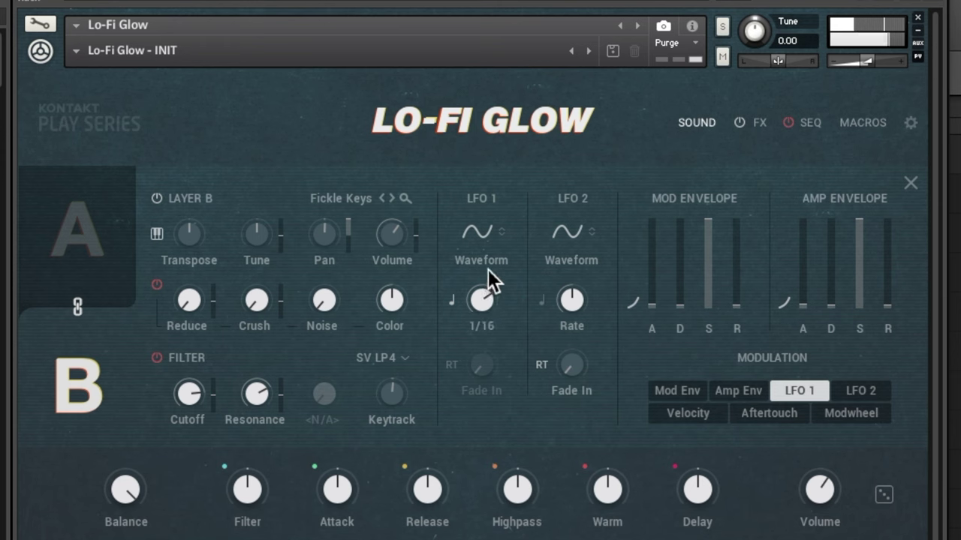
{"action": "left_click", "coordinate": [452, 369]}
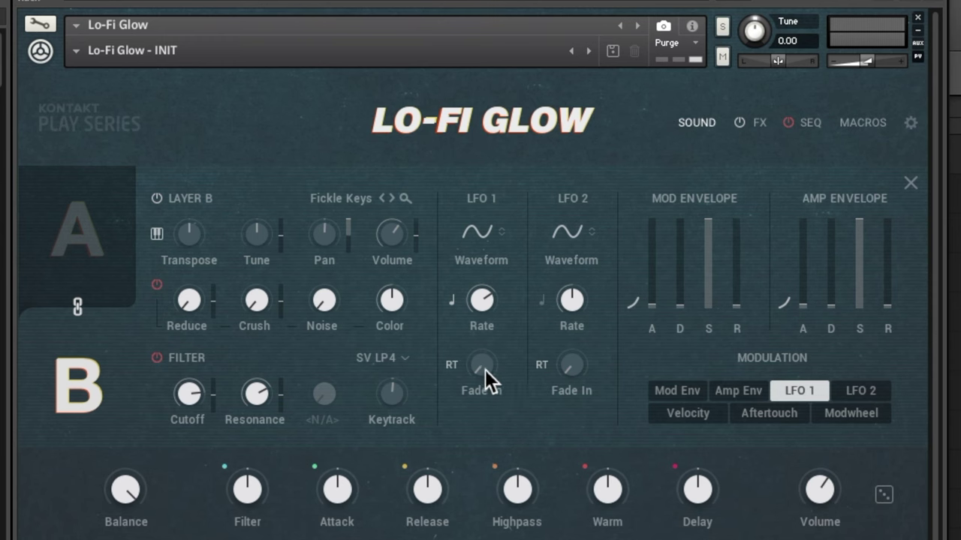
{"action": "left_click_drag", "start_coordinate": [485, 350], "coordinate": [471, 164]}
{"action": "left_click_drag", "start_coordinate": [481, 364], "coordinate": [506, 332]}
{"action": "left_click_drag", "start_coordinate": [488, 366], "coordinate": [493, 298]}
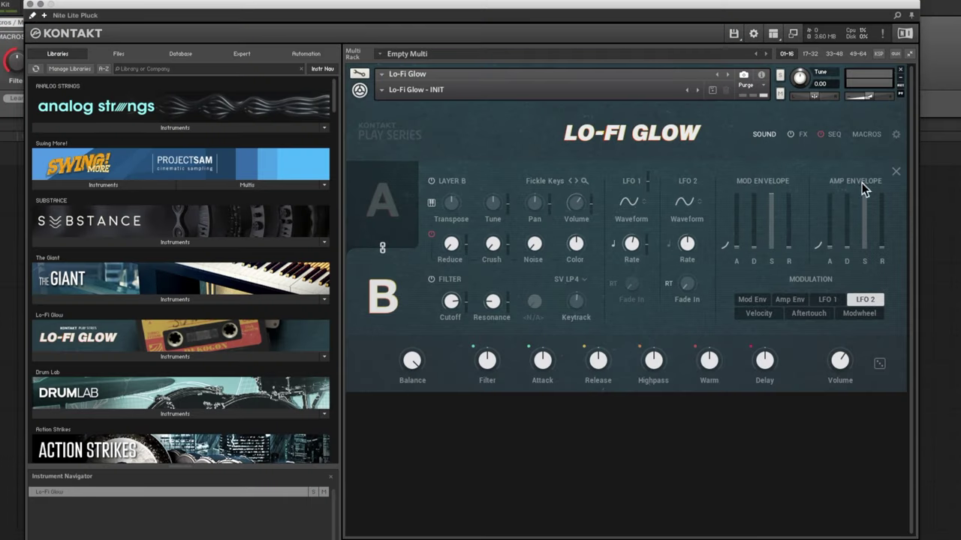
Step: Make the mod envelope modulate filter Cutoff by 56.2%
{"action": "left_click", "coordinate": [825, 299]}
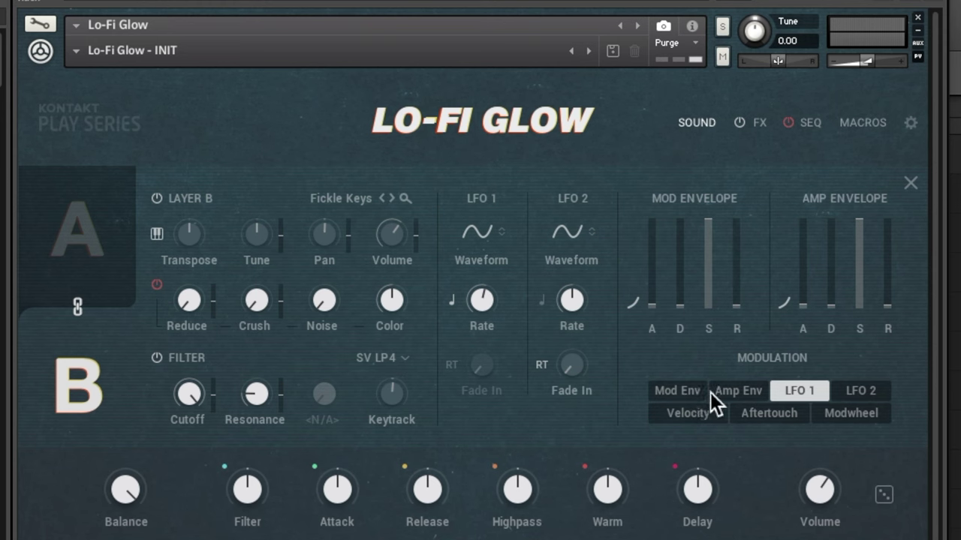
{"action": "left_click", "coordinate": [704, 393]}
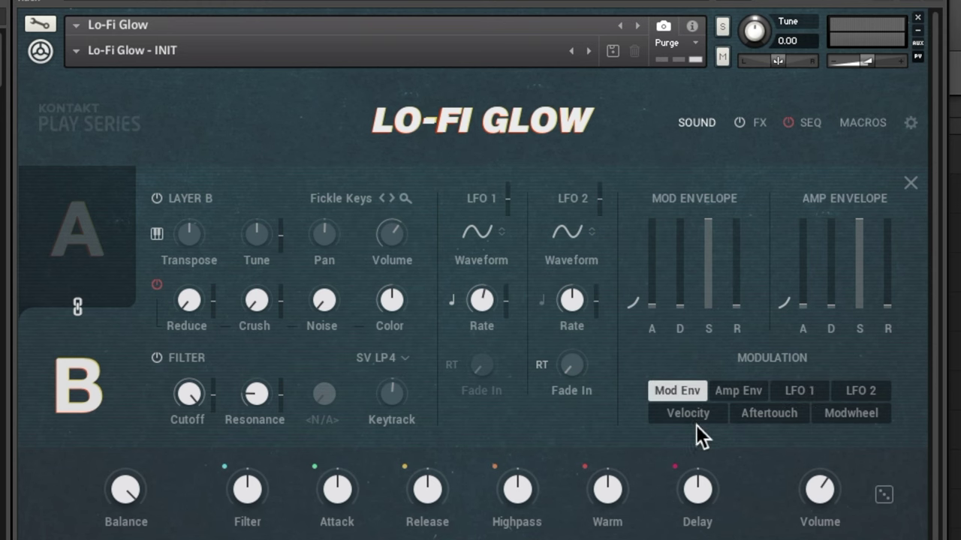
{"action": "left_click_drag", "start_coordinate": [215, 397], "coordinate": [219, 330]}
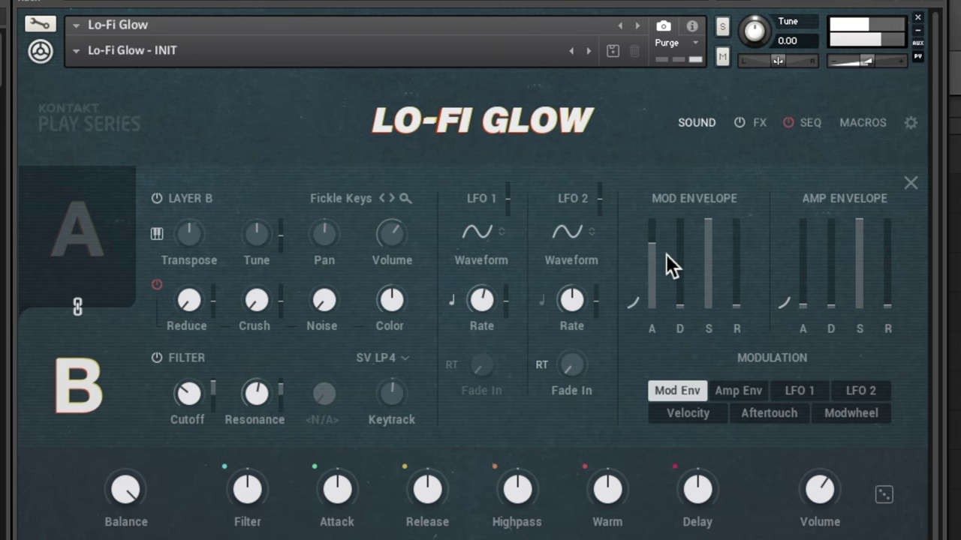
Step: Keep the mod envelope attack a straight line set to 0 ms, then view amp envelope targets
{"action": "left_click", "coordinate": [640, 302]}
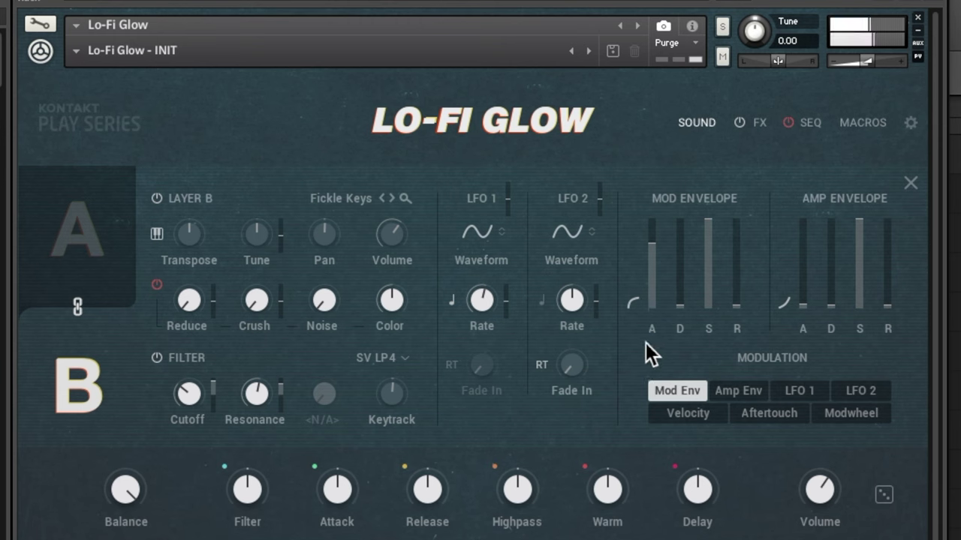
{"action": "left_click", "coordinate": [635, 307]}
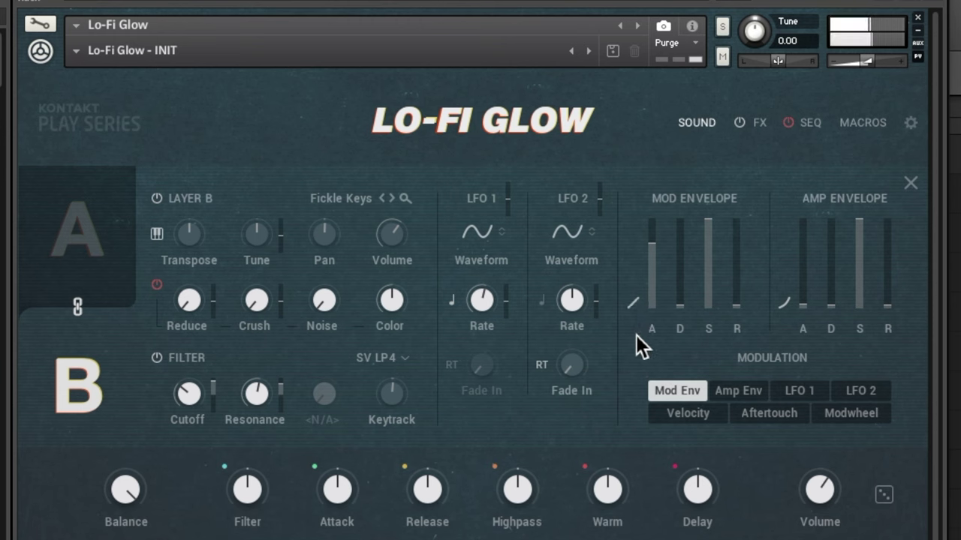
{"action": "left_click_drag", "start_coordinate": [653, 243], "coordinate": [671, 424]}
{"action": "left_click", "coordinate": [689, 392]}
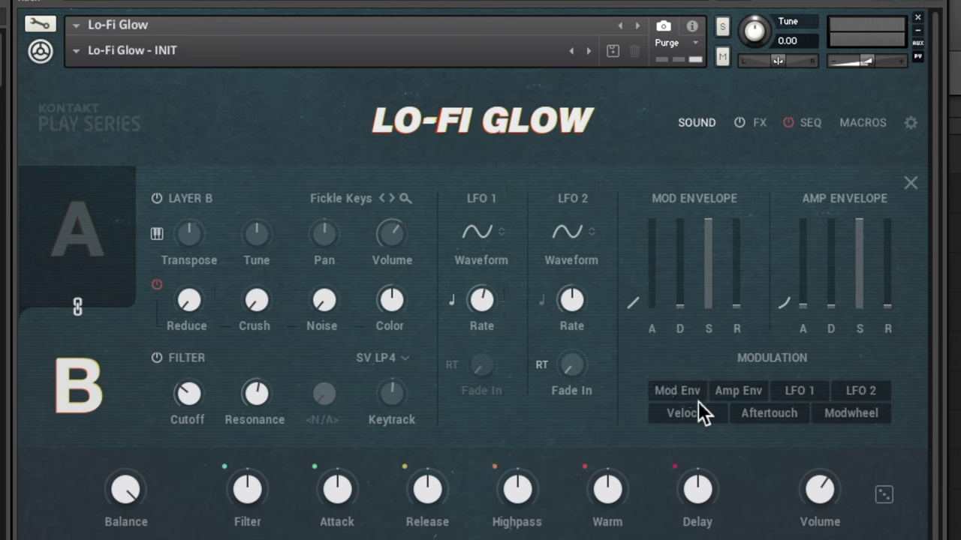
{"action": "left_click", "coordinate": [753, 395]}
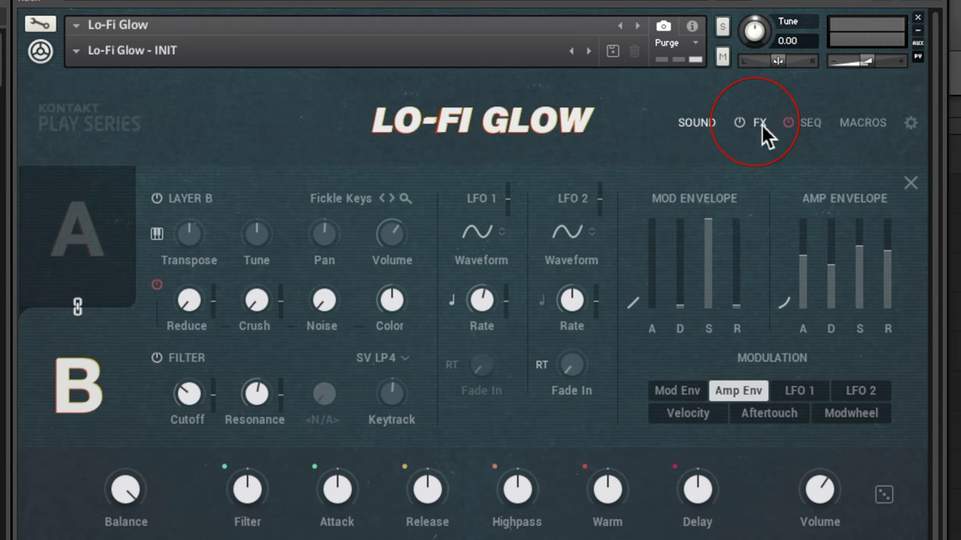
{"action": "left_click", "coordinate": [760, 124]}
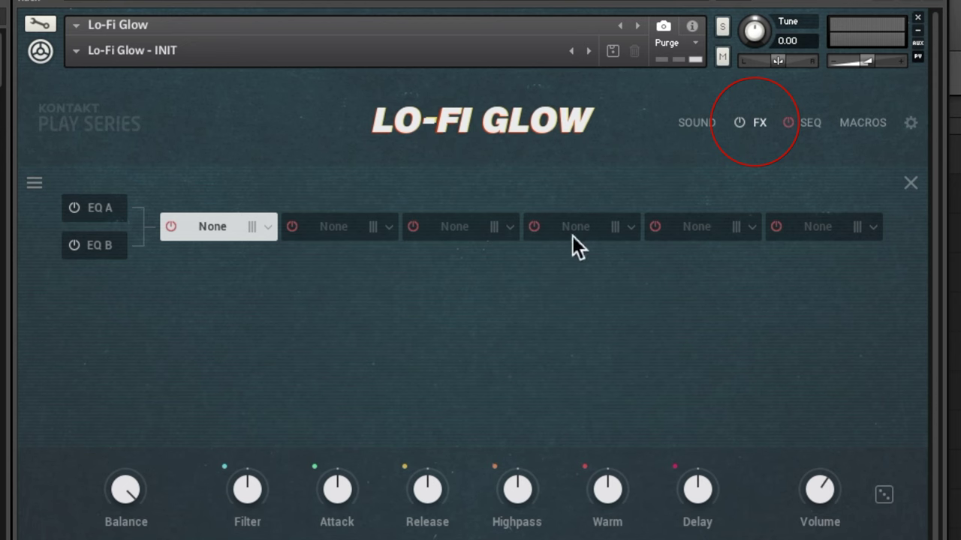
Step: Load a Phaser into the first effect slot
{"action": "left_click", "coordinate": [103, 211]}
{"action": "left_click", "coordinate": [99, 250]}
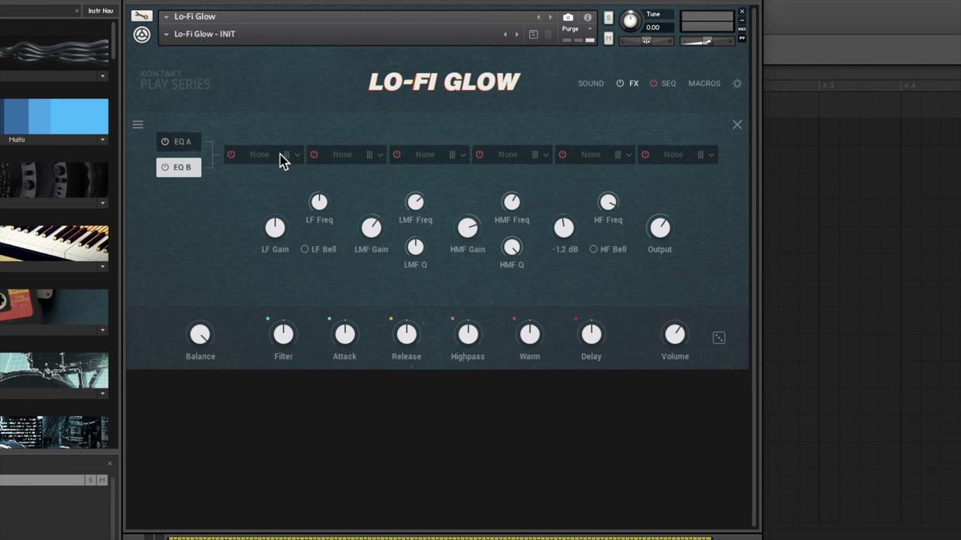
{"action": "left_click", "coordinate": [299, 159]}
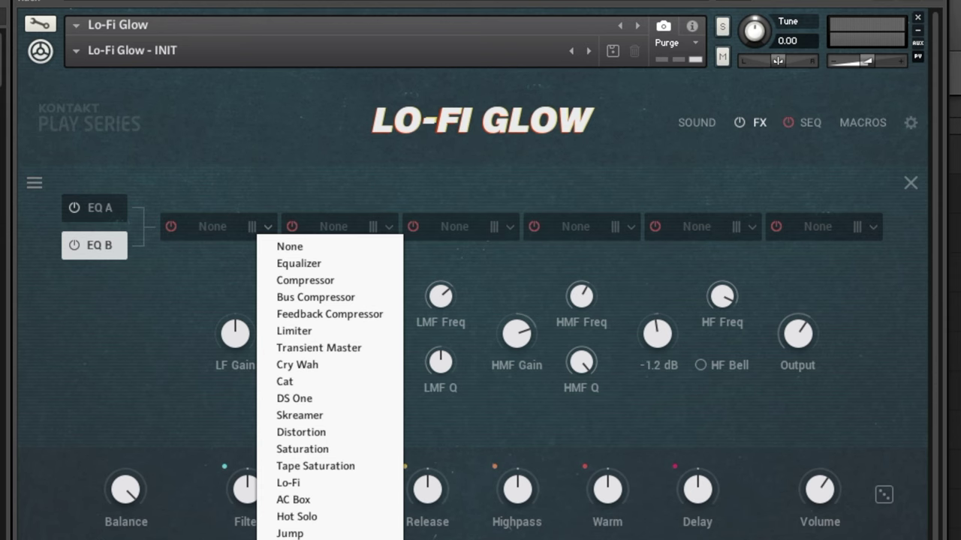
{"action": "key", "text": "Return"}
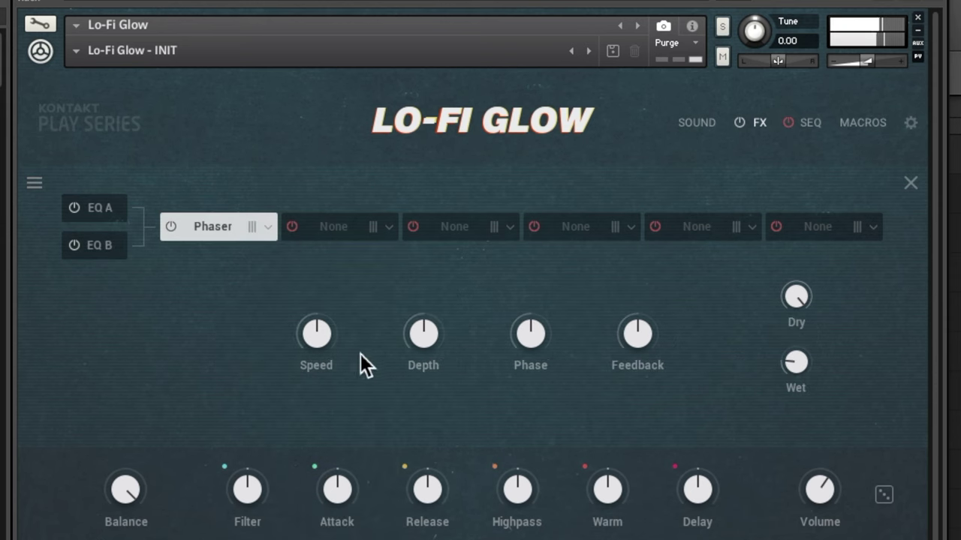
Step: Set the Phaser to 2.5 Hz, 92.2% depth, 62.6° phase, more feedback, 70% wet, then move it to slot two
{"action": "left_click_drag", "start_coordinate": [327, 344], "coordinate": [316, 304]}
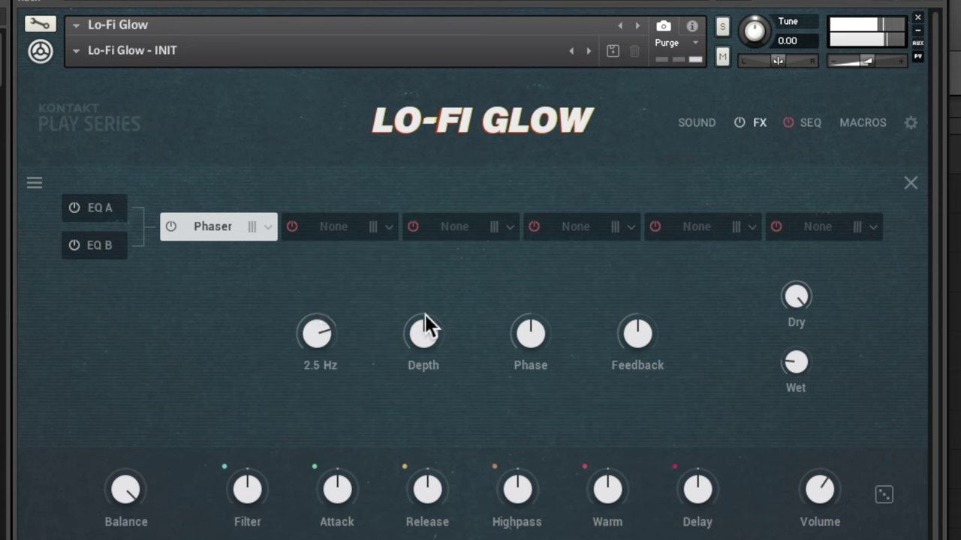
{"action": "left_click_drag", "start_coordinate": [435, 338], "coordinate": [429, 270]}
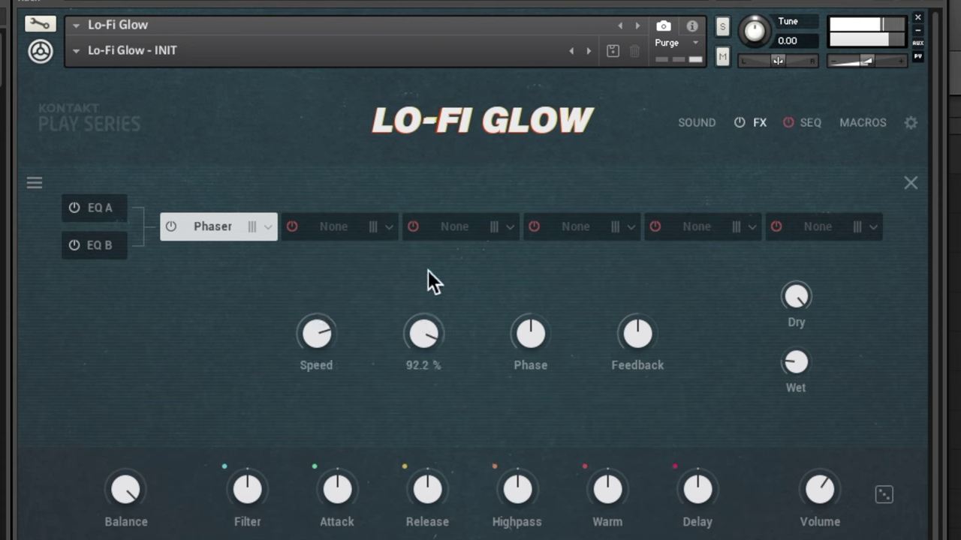
{"action": "left_click_drag", "start_coordinate": [523, 341], "coordinate": [530, 326]}
{"action": "left_click_drag", "start_coordinate": [637, 339], "coordinate": [743, 317]}
{"action": "left_click_drag", "start_coordinate": [804, 366], "coordinate": [796, 314]}
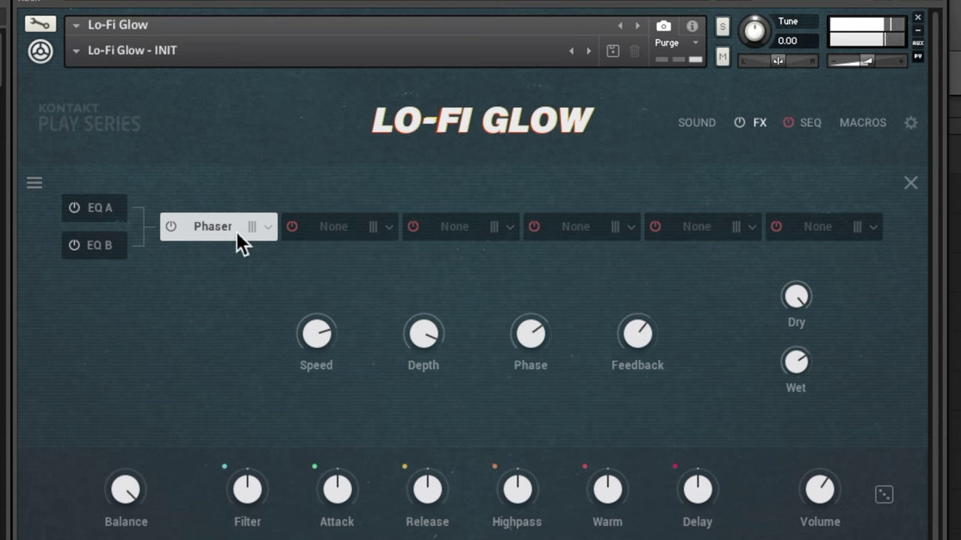
{"action": "left_click_drag", "start_coordinate": [219, 226], "coordinate": [392, 239]}
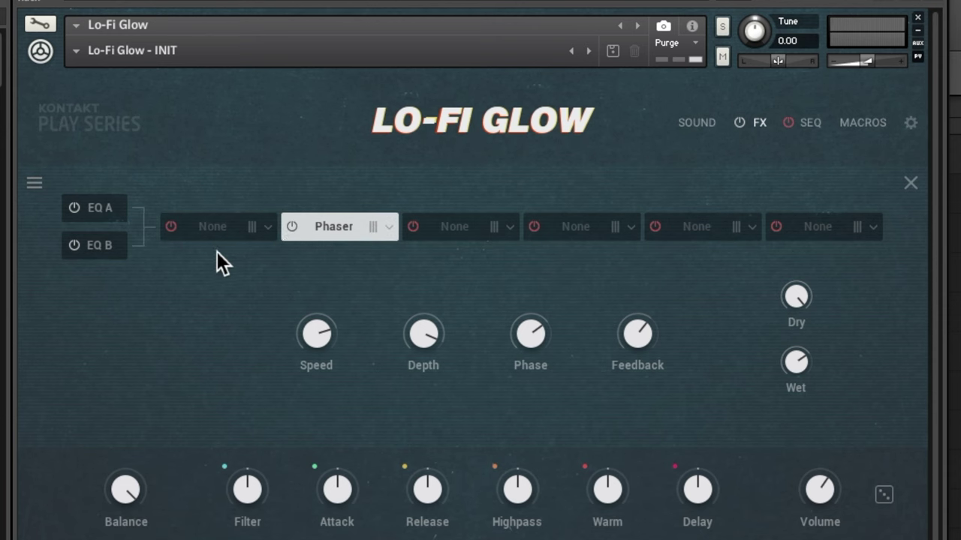
Step: Put a Skreamer in the first effect slot ahead of the Phaser, then show the sequencer page
{"action": "left_click", "coordinate": [257, 235]}
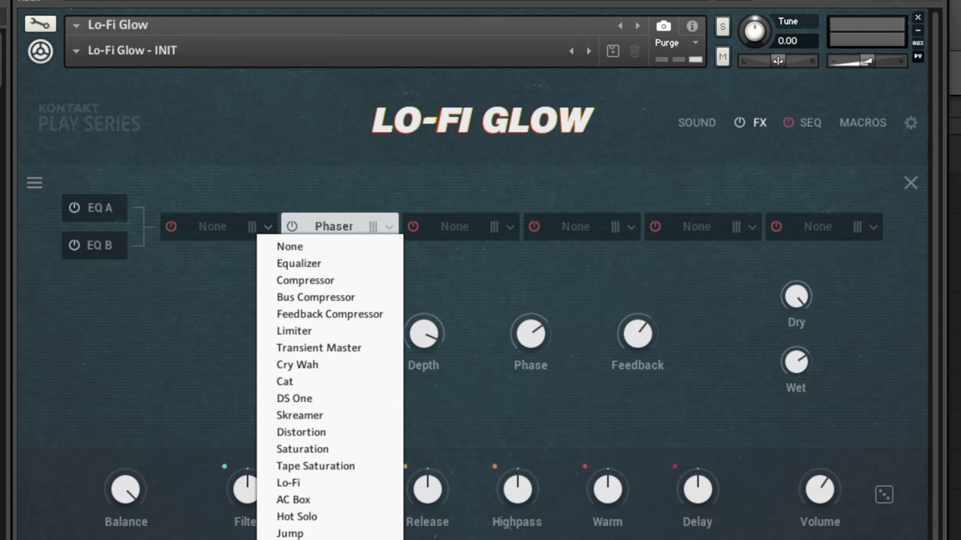
{"action": "left_click", "coordinate": [481, 283]}
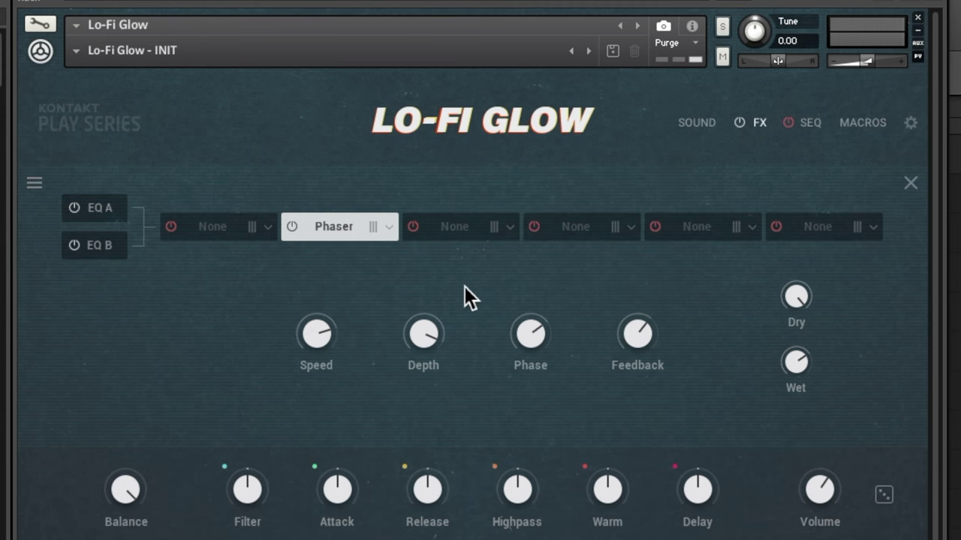
{"action": "left_click", "coordinate": [268, 227]}
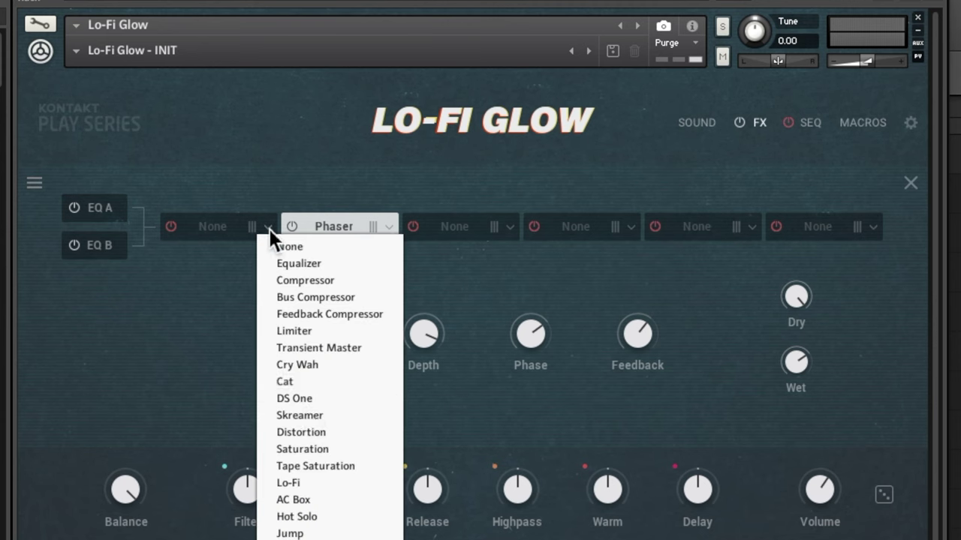
{"action": "left_click", "coordinate": [313, 415]}
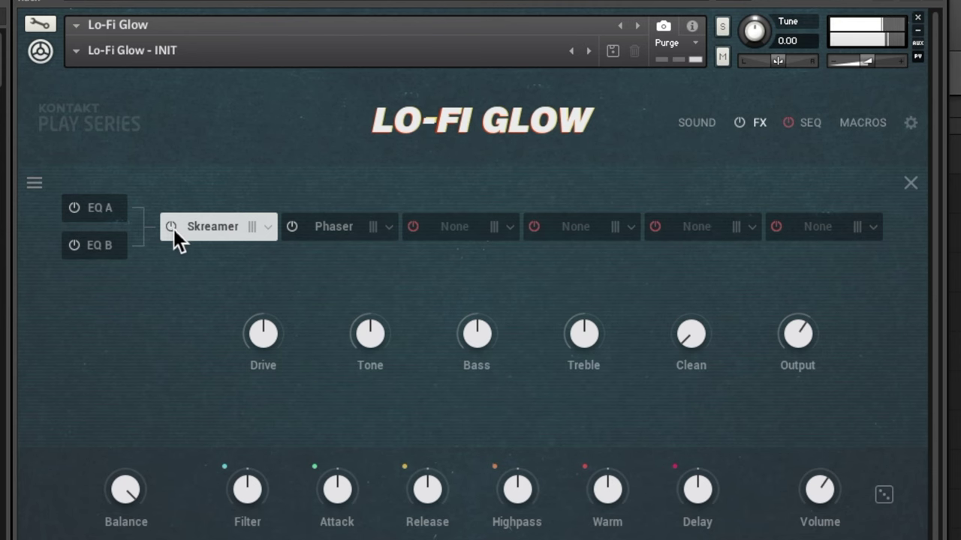
{"action": "left_click", "coordinate": [810, 124]}
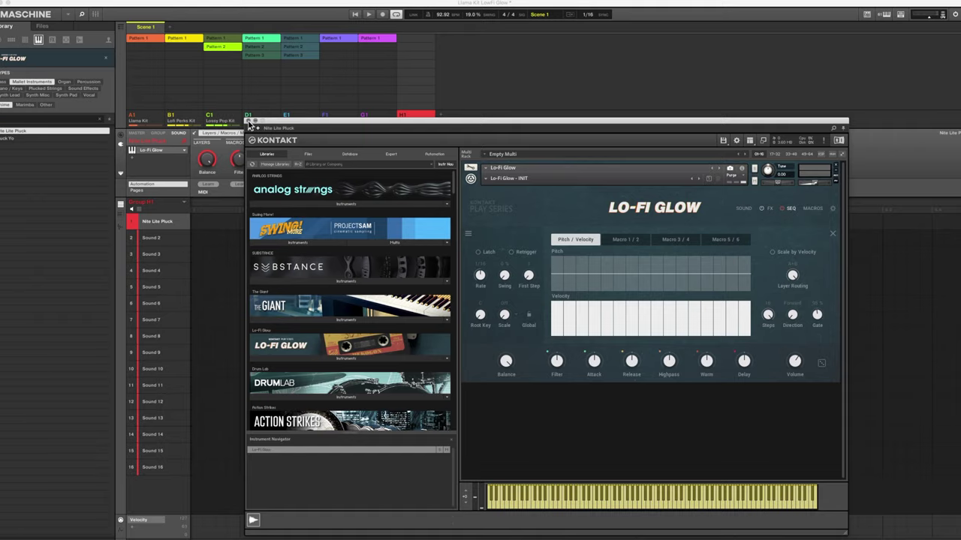
Step: In Maschine, select group G1 Plucked Poly, show its pattern in Keyboard view, and reopen Kontakt
{"action": "left_click", "coordinate": [248, 122]}
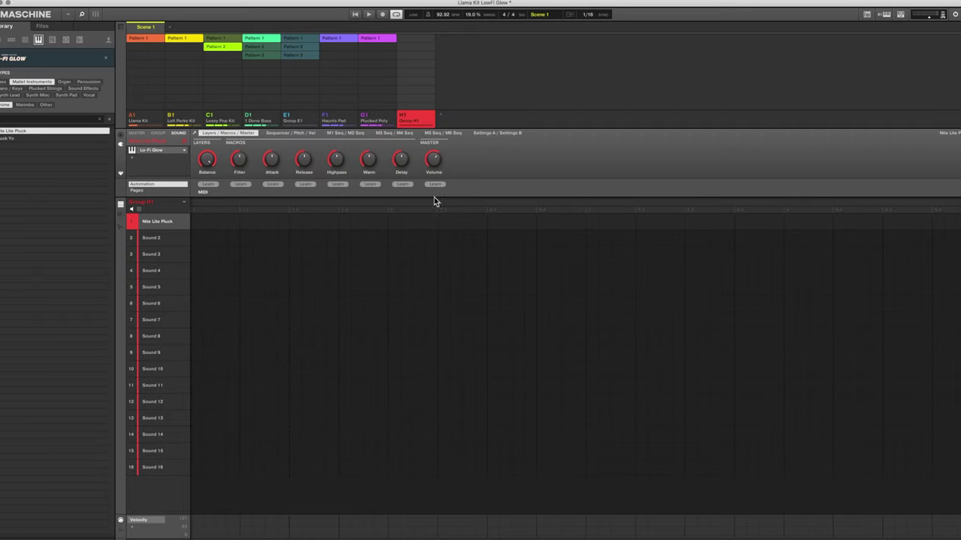
{"action": "left_click", "coordinate": [375, 117]}
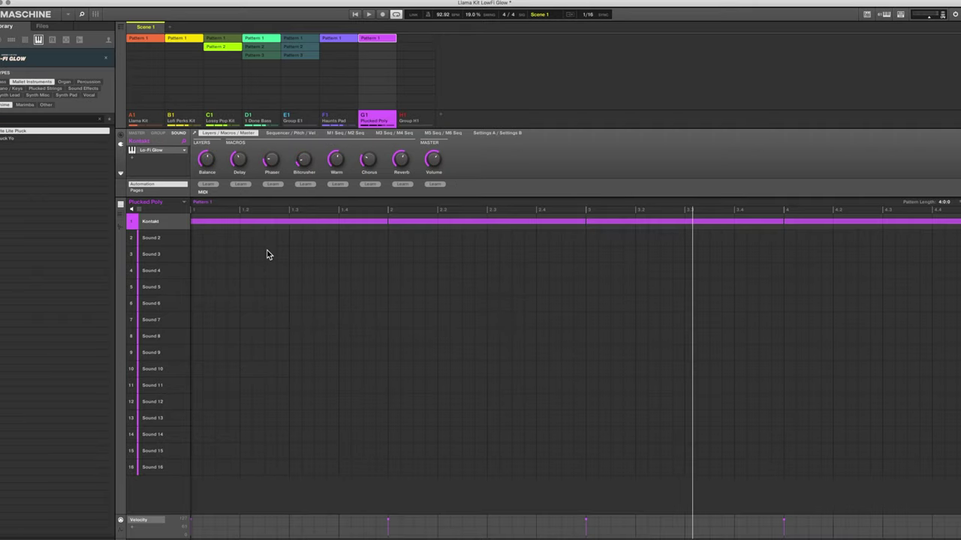
{"action": "left_click", "coordinate": [121, 223]}
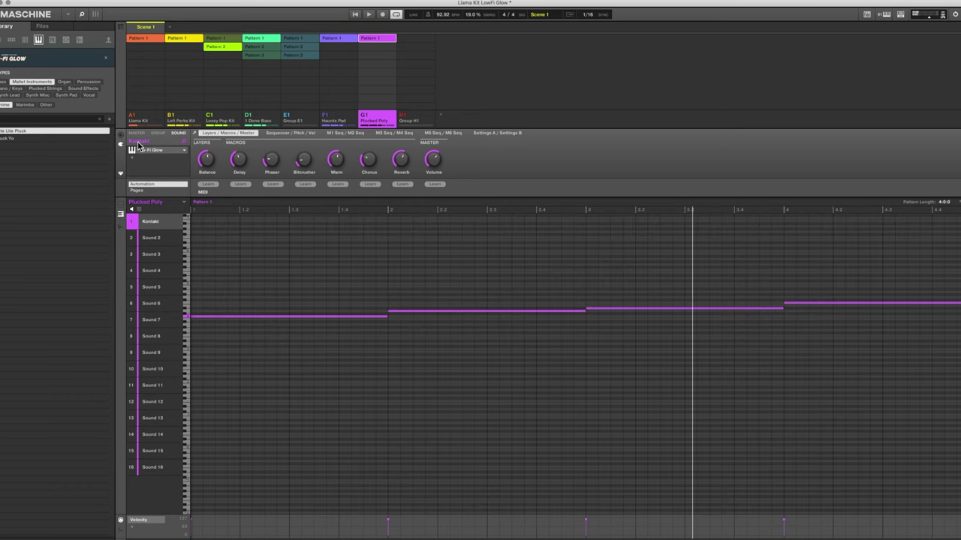
{"action": "key", "text": "super+p"}
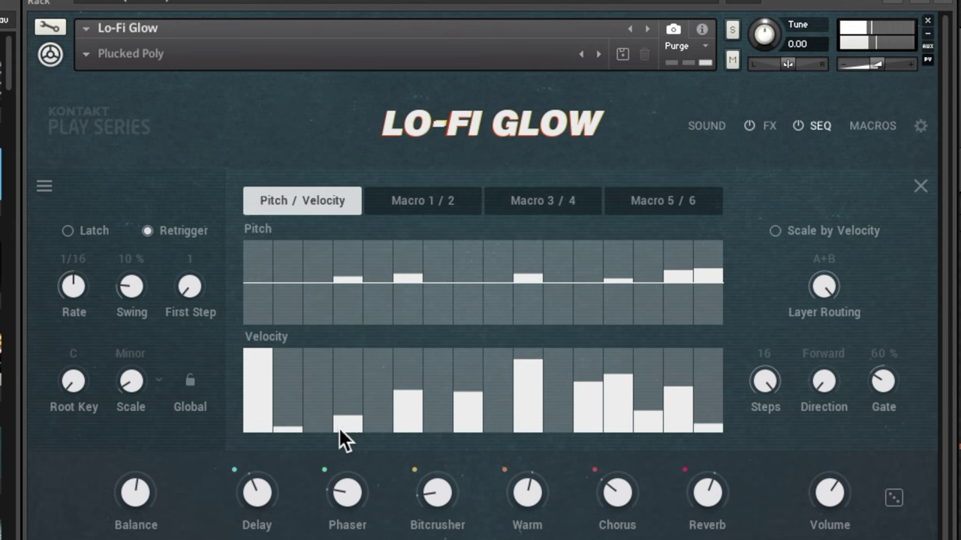
Step: Keep velocity hits only on steps 1, 3, 4, 7, 9, 13, 15 and 16, and raise pitch step 4
{"action": "mouse_move", "coordinate": [339, 429]}
{"action": "left_mouse_down"}
{"action": "mouse_move", "coordinate": [409, 504]}
{"action": "mouse_move", "coordinate": [770, 536]}
{"action": "mouse_move", "coordinate": [415, 532]}
{"action": "left_mouse_up"}
{"action": "left_click_drag", "start_coordinate": [314, 538], "coordinate": [264, 323]}
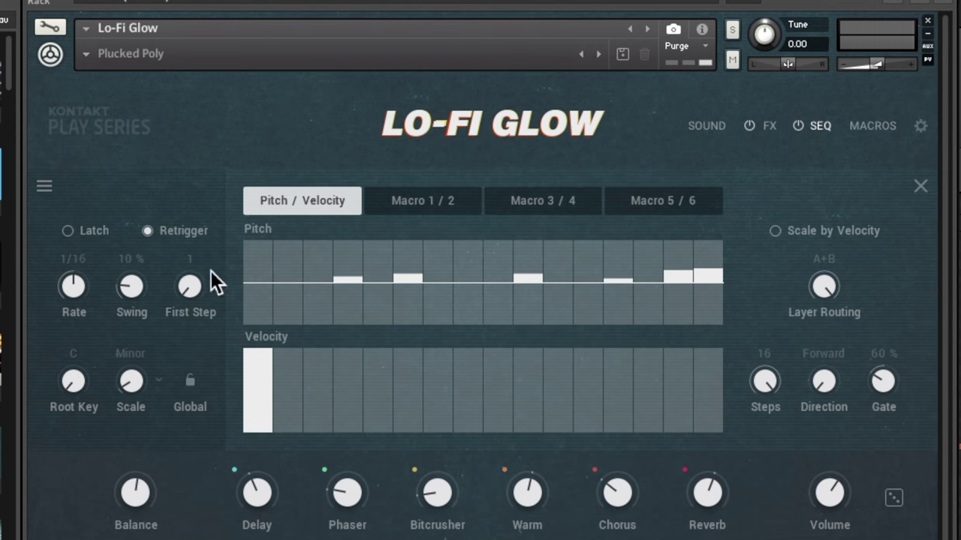
{"action": "left_click", "coordinate": [340, 362]}
{"action": "left_click", "coordinate": [322, 400]}
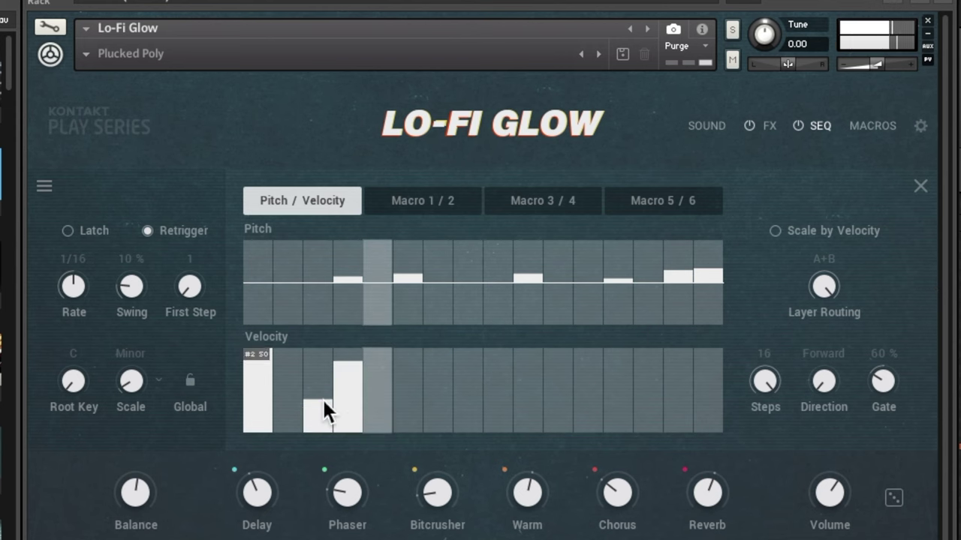
{"action": "left_click", "coordinate": [438, 360]}
{"action": "left_click", "coordinate": [497, 358]}
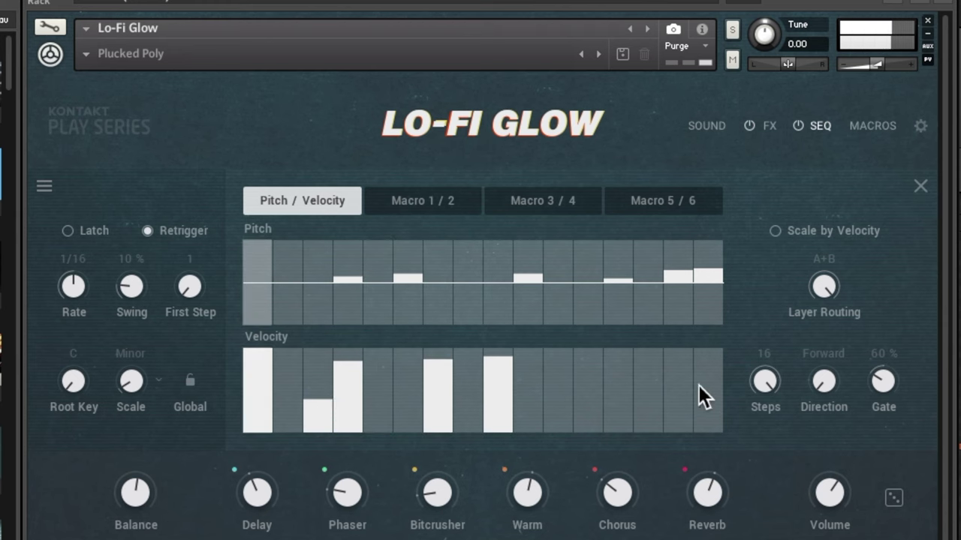
{"action": "left_click", "coordinate": [619, 364]}
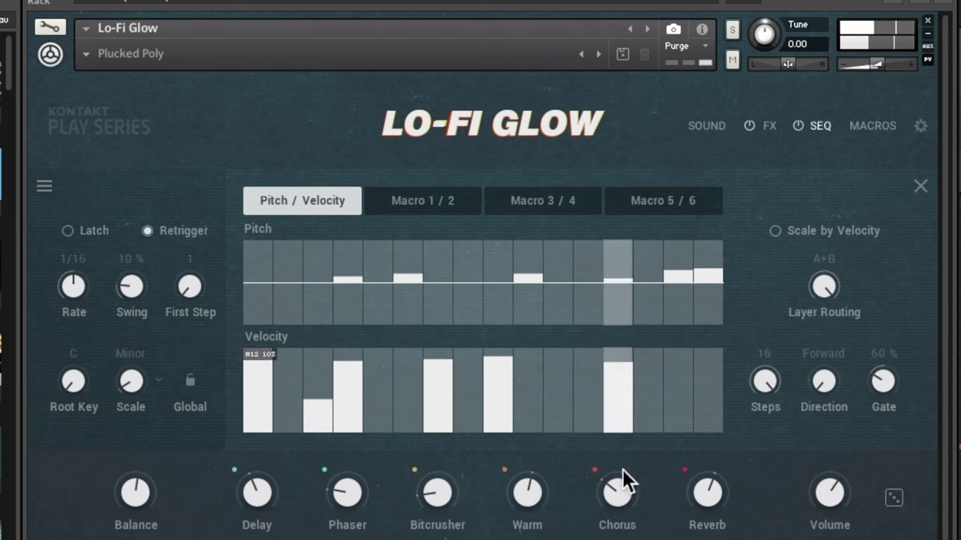
{"action": "left_click", "coordinate": [689, 367]}
{"action": "left_click", "coordinate": [714, 357]}
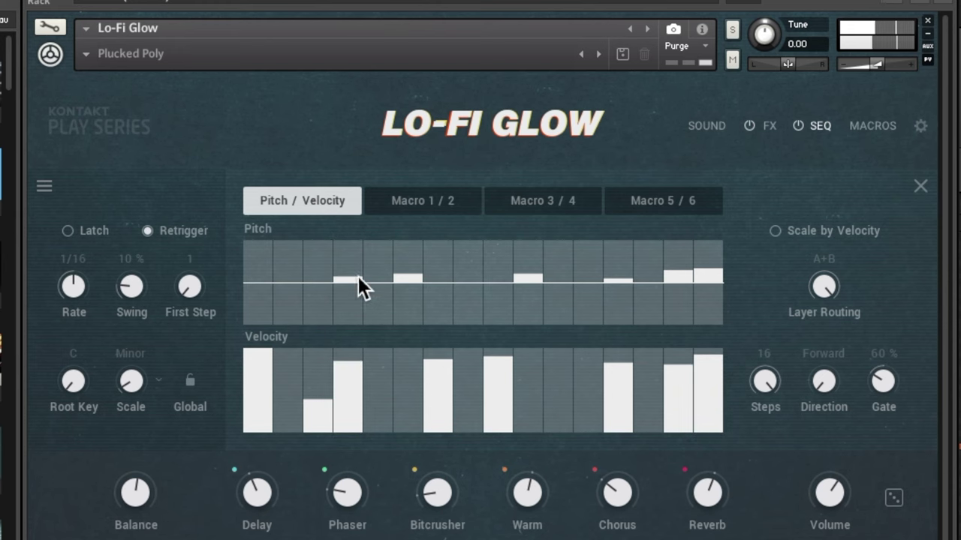
{"action": "mouse_move", "coordinate": [355, 279]}
{"action": "left_mouse_down"}
{"action": "mouse_move", "coordinate": [356, 253]}
{"action": "mouse_move", "coordinate": [354, 262]}
{"action": "left_mouse_up"}
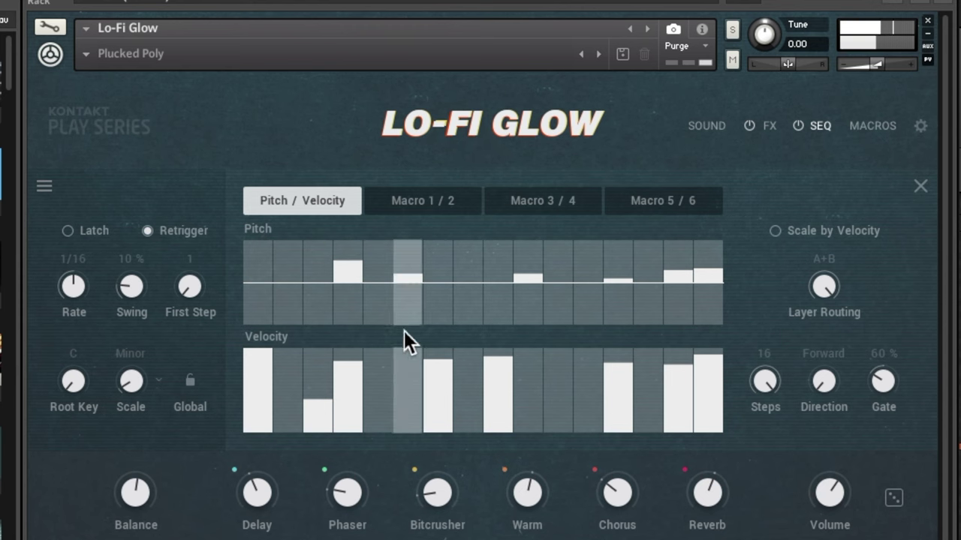
Step: Turn the sequencer Scale off and raise pitch steps 7 (minor third), 14 and 16 (octave plus fourth)
{"action": "left_click_drag", "start_coordinate": [459, 279], "coordinate": [448, 252]}
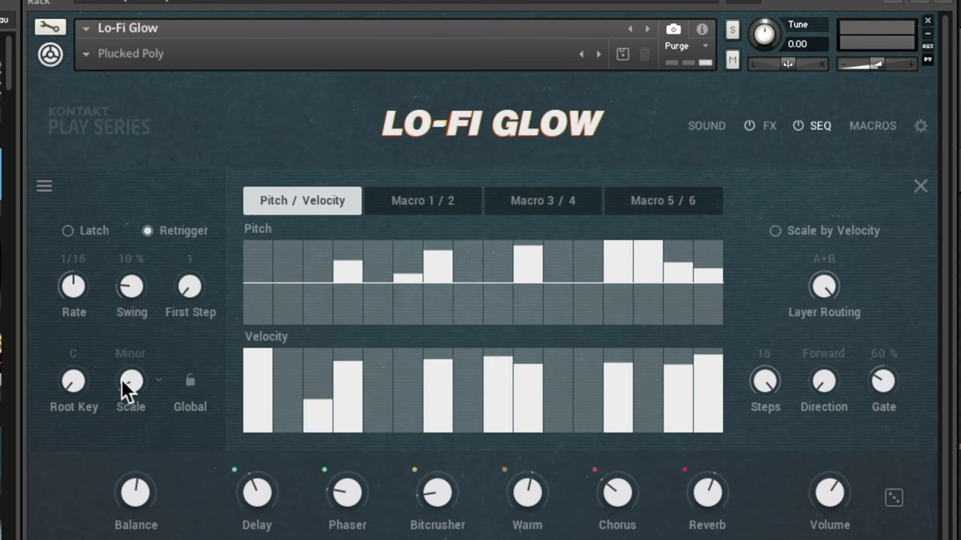
{"action": "left_click_drag", "start_coordinate": [136, 385], "coordinate": [152, 473]}
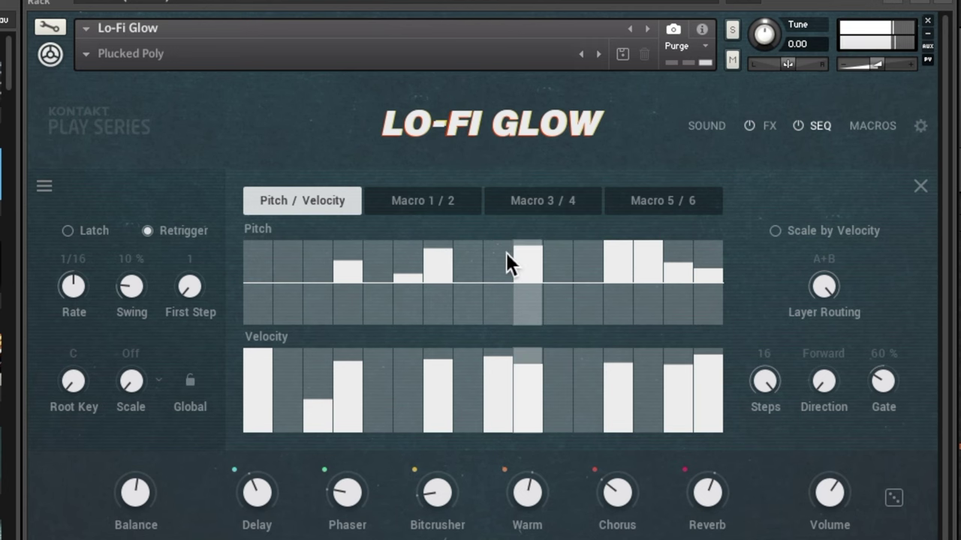
{"action": "mouse_move", "coordinate": [531, 252]}
{"action": "scroll", "coordinate": [531, 247], "scroll_direction": "down", "scroll_amount": 1}
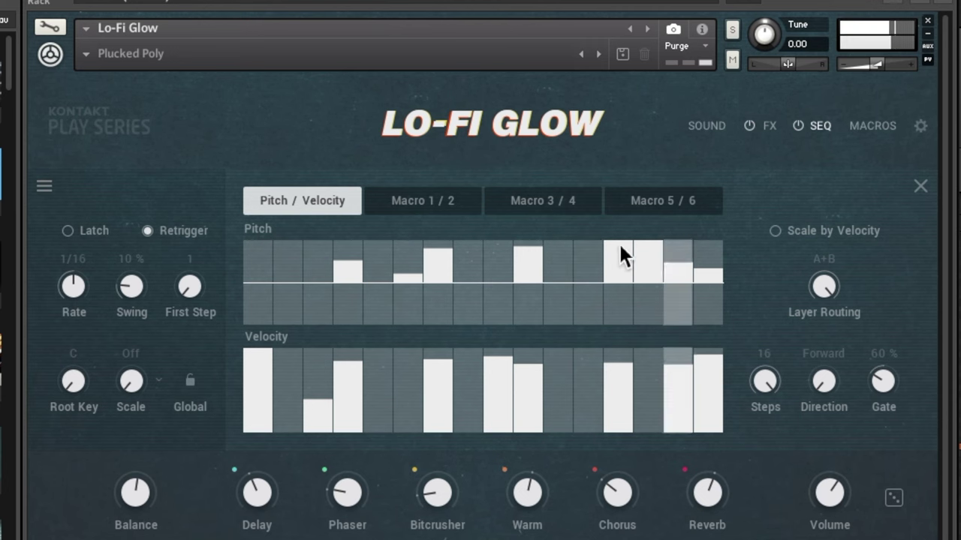
{"action": "mouse_move", "coordinate": [684, 268]}
{"action": "scroll", "coordinate": [683, 267], "scroll_direction": "down", "scroll_amount": 2}
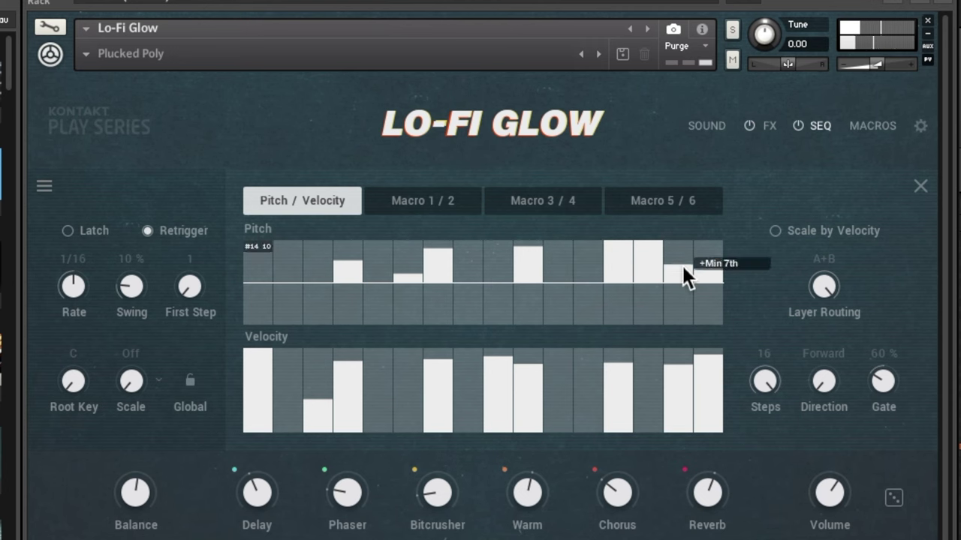
{"action": "scroll", "coordinate": [683, 269], "scroll_direction": "down", "scroll_amount": 1}
{"action": "scroll", "coordinate": [683, 272], "scroll_direction": "down", "scroll_amount": 3}
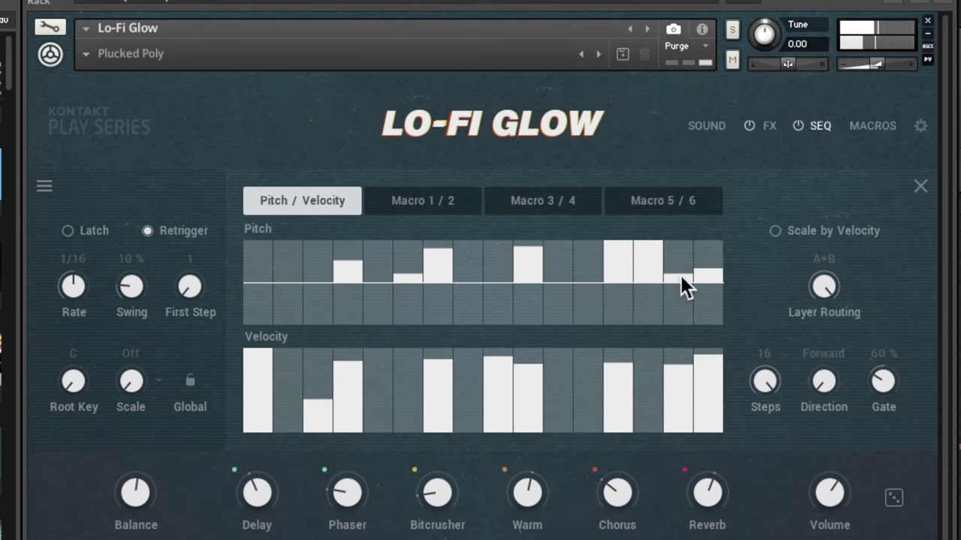
{"action": "left_click_drag", "start_coordinate": [681, 276], "coordinate": [682, 253]}
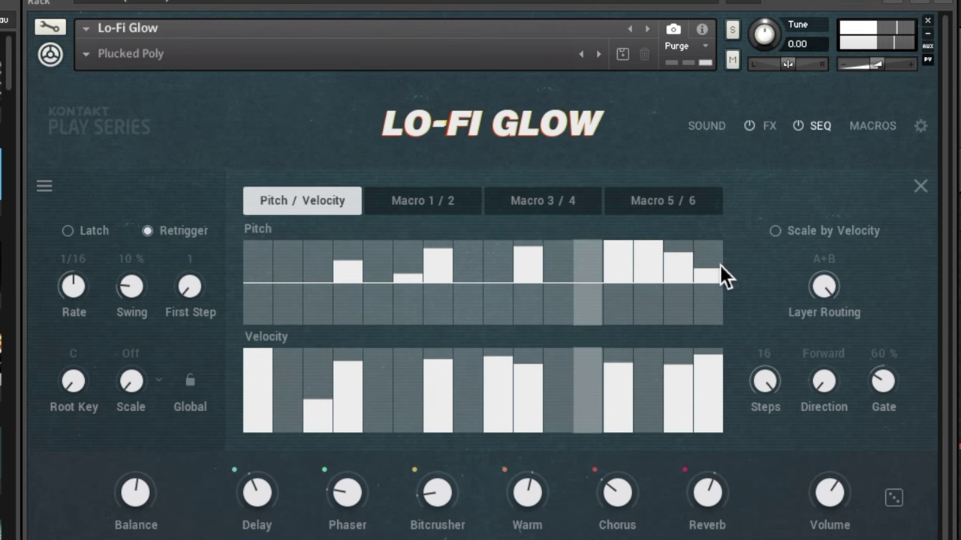
{"action": "left_click_drag", "start_coordinate": [708, 268], "coordinate": [709, 249]}
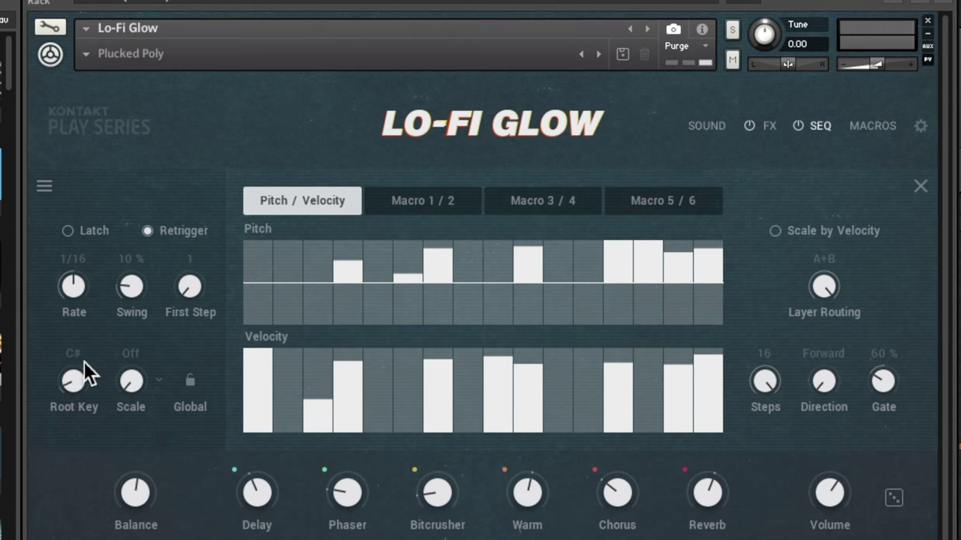
Step: Set the sequencer root key to C, swing to 15 %, and Layer Routing to None
{"action": "left_click_drag", "start_coordinate": [85, 355], "coordinate": [89, 329]}
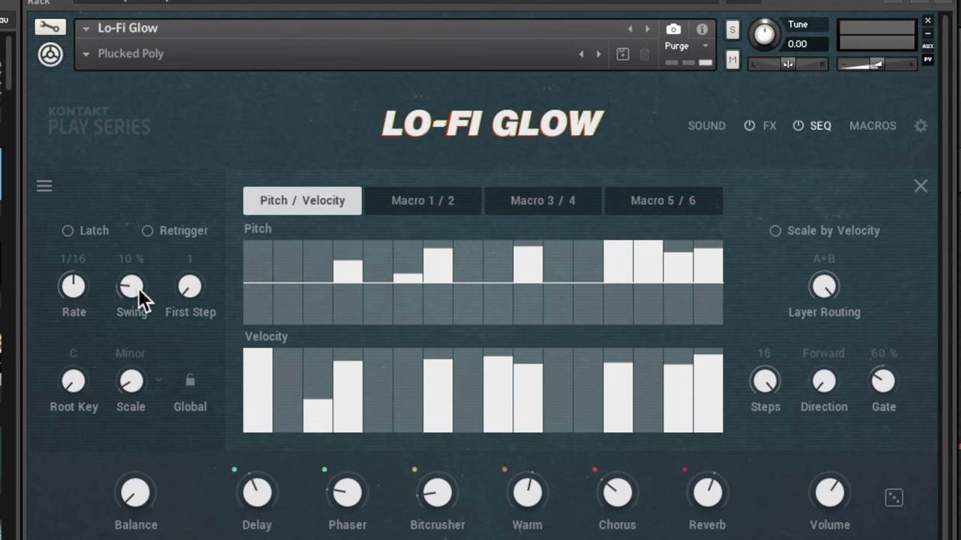
{"action": "left_click_drag", "start_coordinate": [138, 288], "coordinate": [366, 302]}
{"action": "left_click_drag", "start_coordinate": [823, 286], "coordinate": [824, 297]}
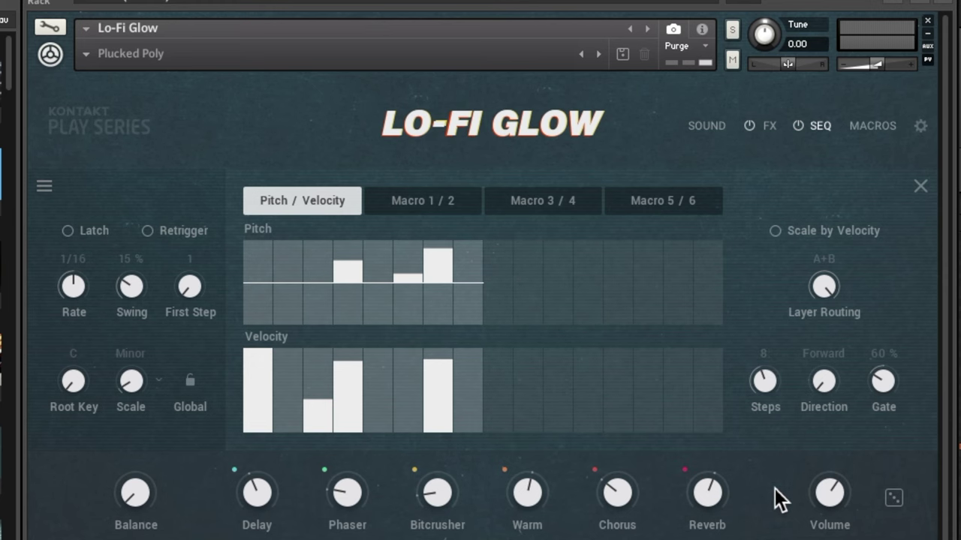
Step: Set the sequence to 16 steps and sweep the gate from 1 % to 200 %, settling at 107 %
{"action": "left_click_drag", "start_coordinate": [776, 405], "coordinate": [776, 279]}
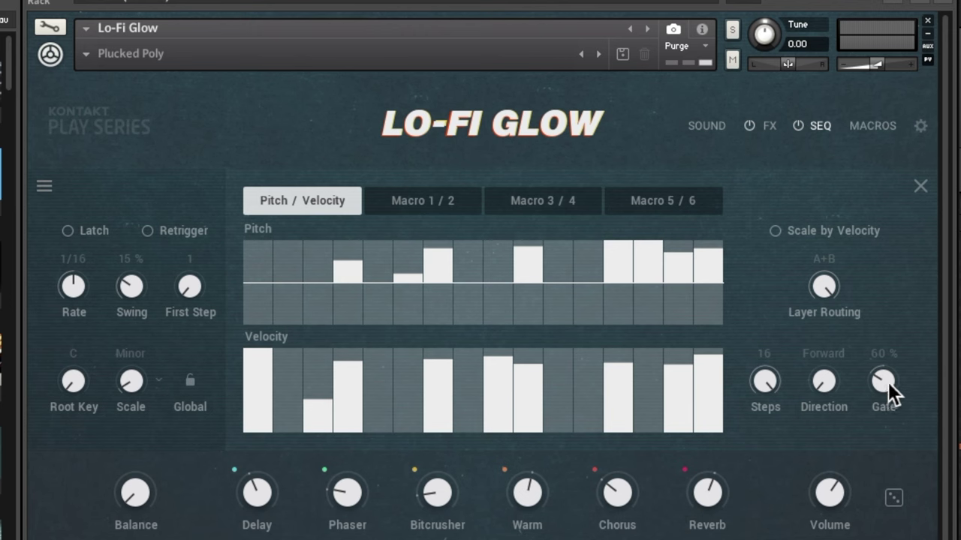
{"action": "left_click_drag", "start_coordinate": [888, 382], "coordinate": [889, 537]}
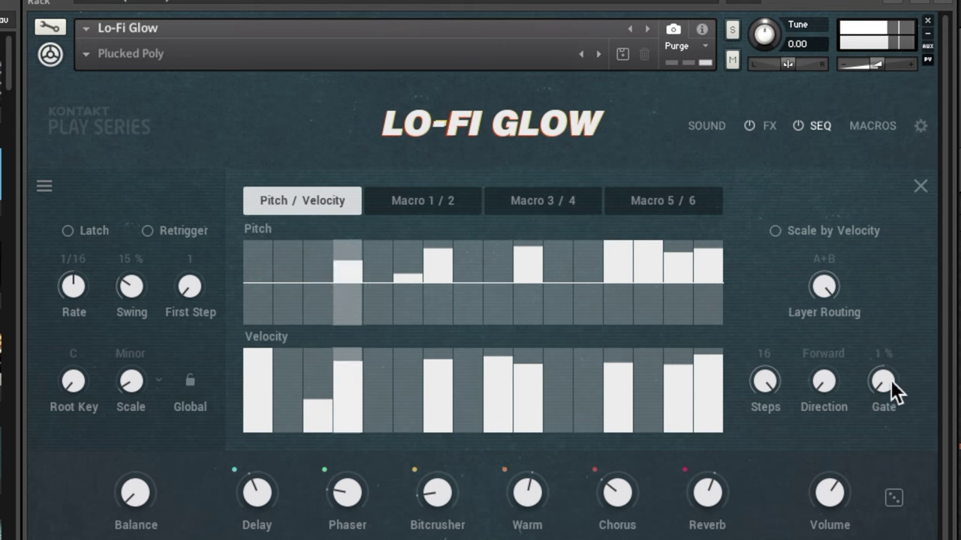
{"action": "left_click_drag", "start_coordinate": [885, 370], "coordinate": [887, 204]}
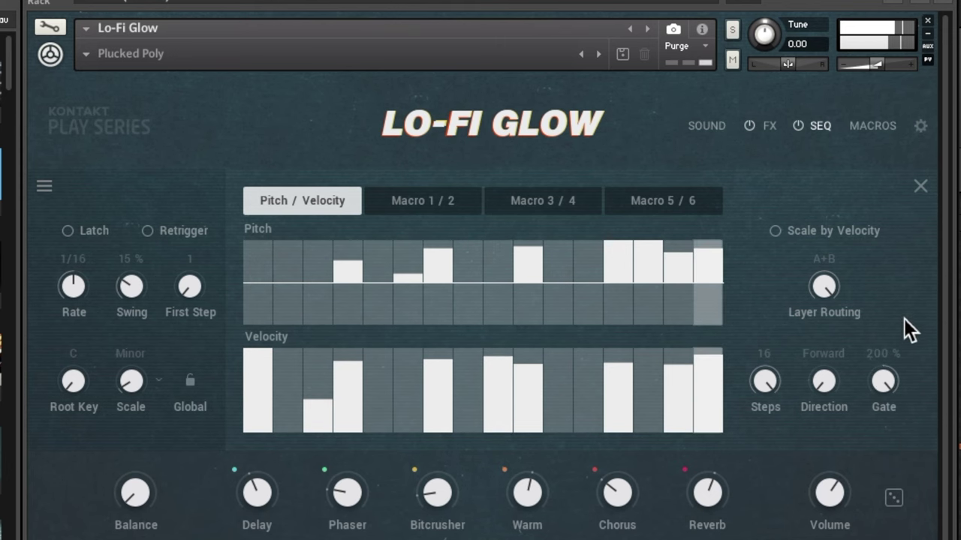
{"action": "left_click_drag", "start_coordinate": [887, 382], "coordinate": [888, 439]}
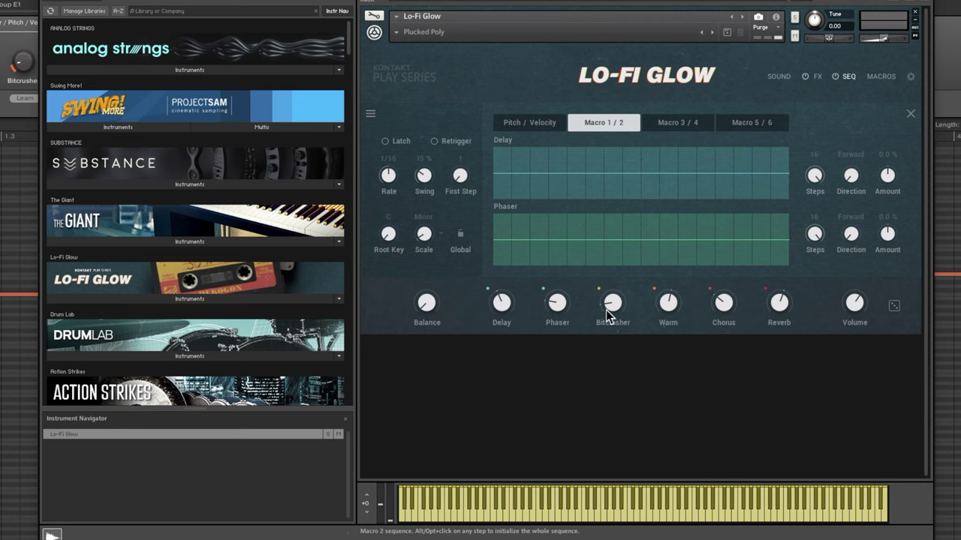
Step: Show the Macro 5/6 sequences and paint steps into the Chorus lane
{"action": "left_click", "coordinate": [752, 123]}
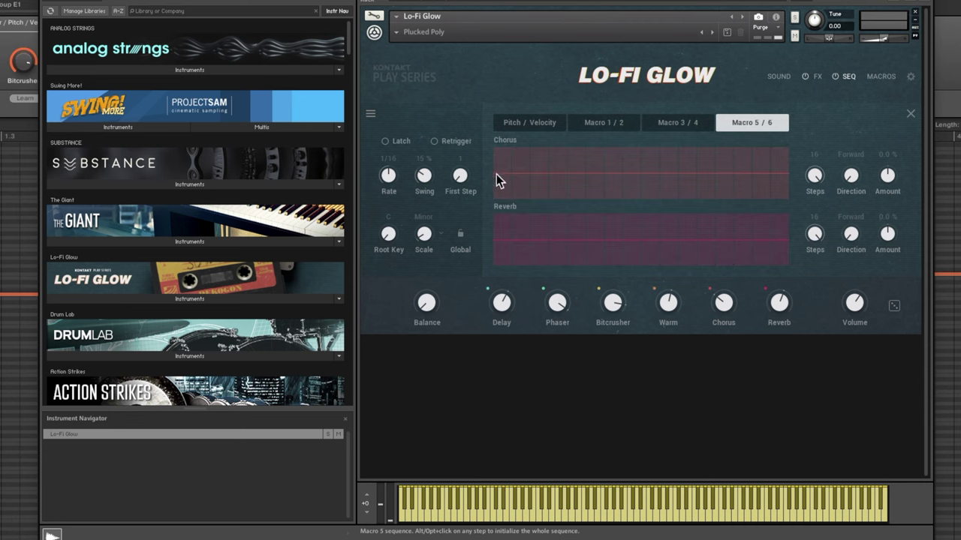
{"action": "mouse_move", "coordinate": [593, 152]}
{"action": "left_mouse_down"}
{"action": "mouse_move", "coordinate": [643, 150]}
{"action": "mouse_move", "coordinate": [646, 190]}
{"action": "mouse_move", "coordinate": [717, 222]}
{"action": "mouse_move", "coordinate": [792, 219]}
{"action": "left_mouse_up"}
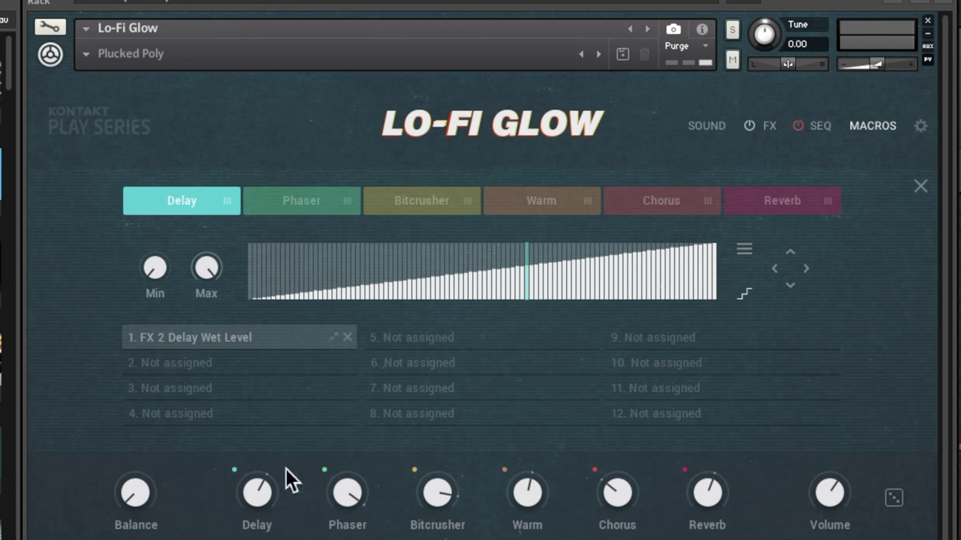
Step: Assign Layer A Cutoff to the Delay macro with a narrowed modulation range
{"action": "left_click", "coordinate": [234, 471]}
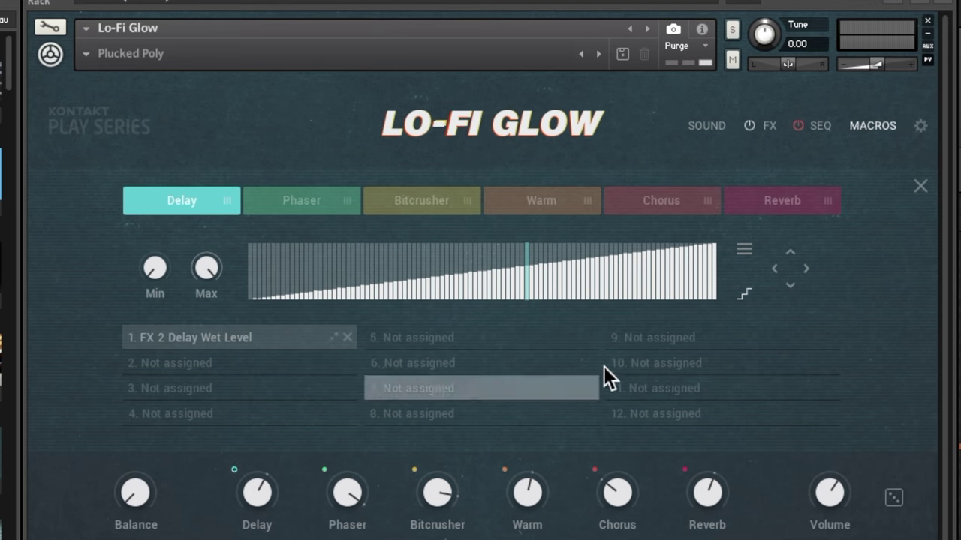
{"action": "left_click", "coordinate": [707, 125]}
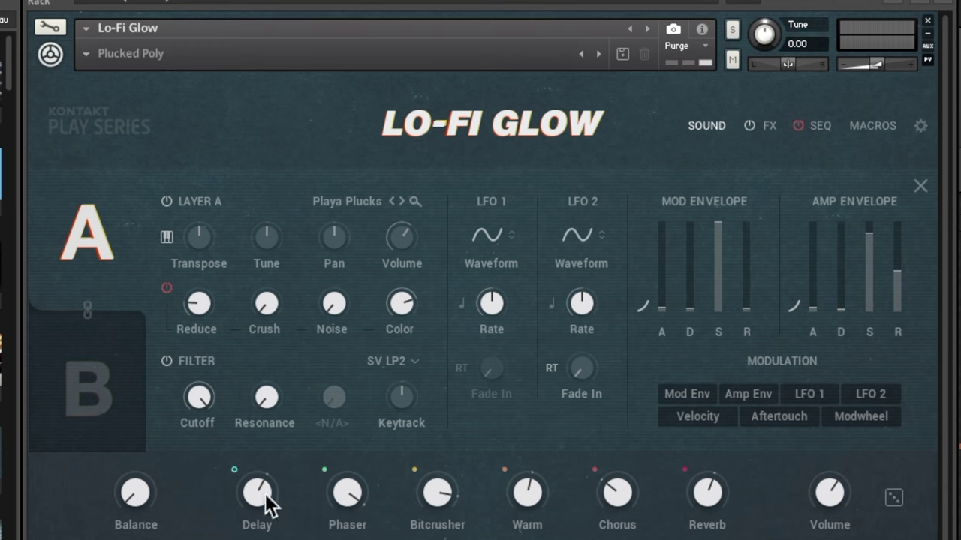
{"action": "left_click", "coordinate": [204, 400]}
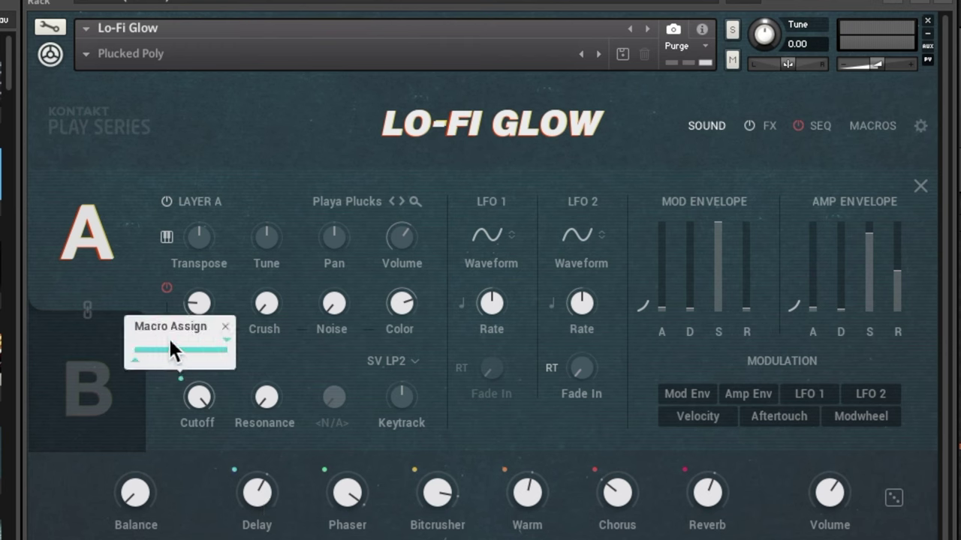
{"action": "left_click_drag", "start_coordinate": [138, 361], "coordinate": [172, 362]}
{"action": "left_click_drag", "start_coordinate": [231, 342], "coordinate": [161, 439]}
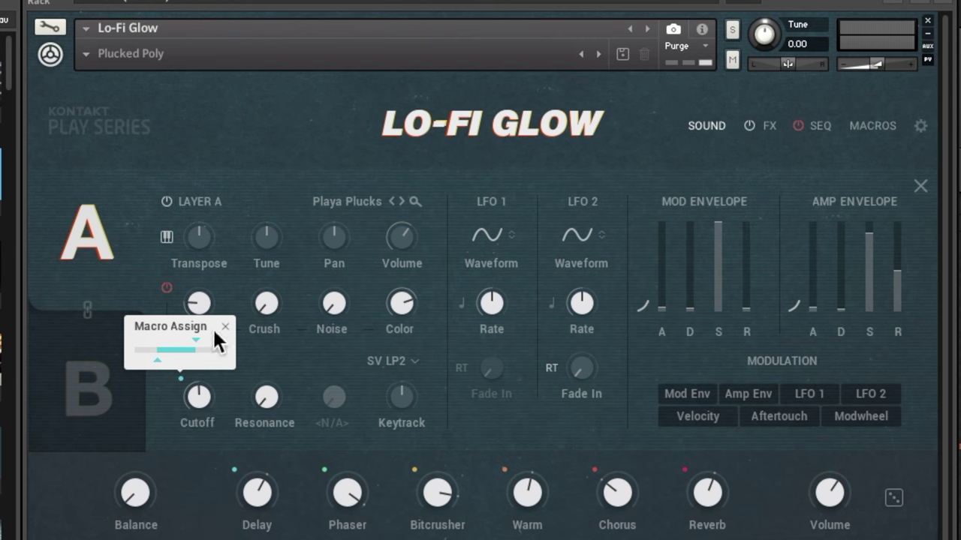
{"action": "left_click_drag", "start_coordinate": [198, 342], "coordinate": [185, 369]}
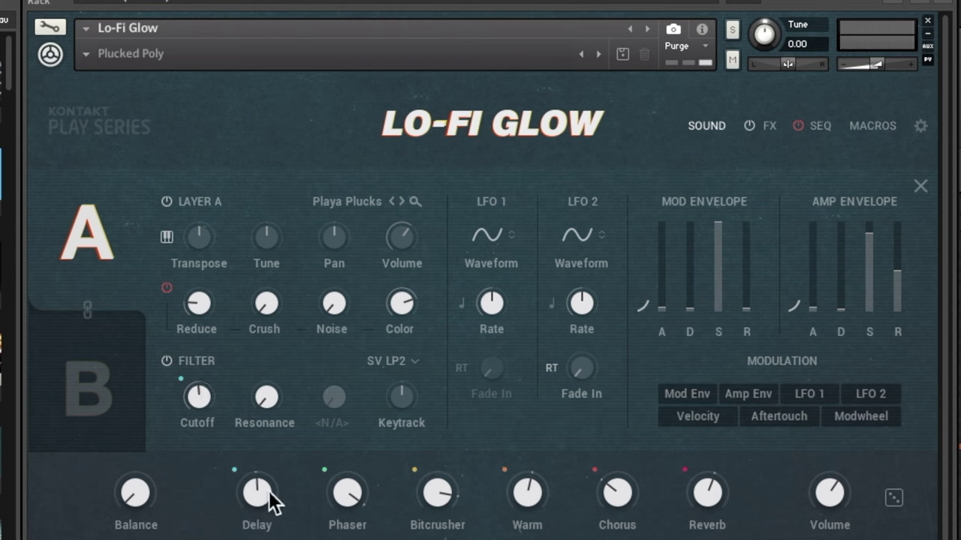
{"action": "left_click", "coordinate": [877, 132]}
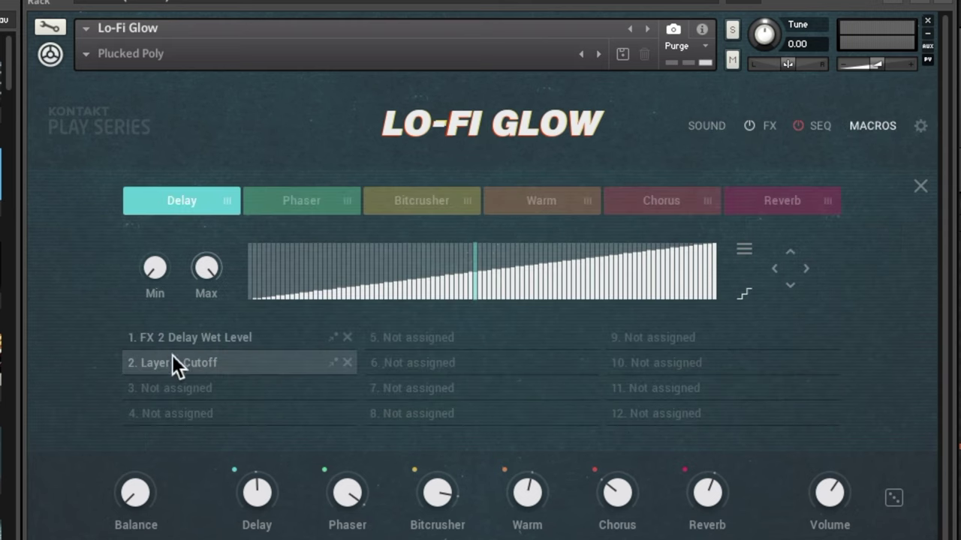
Step: Remove FX 2 Delay Wet Level from the first macro and rename it 'Cutoff Yo!'
{"action": "left_click_drag", "start_coordinate": [172, 357], "coordinate": [180, 350]}
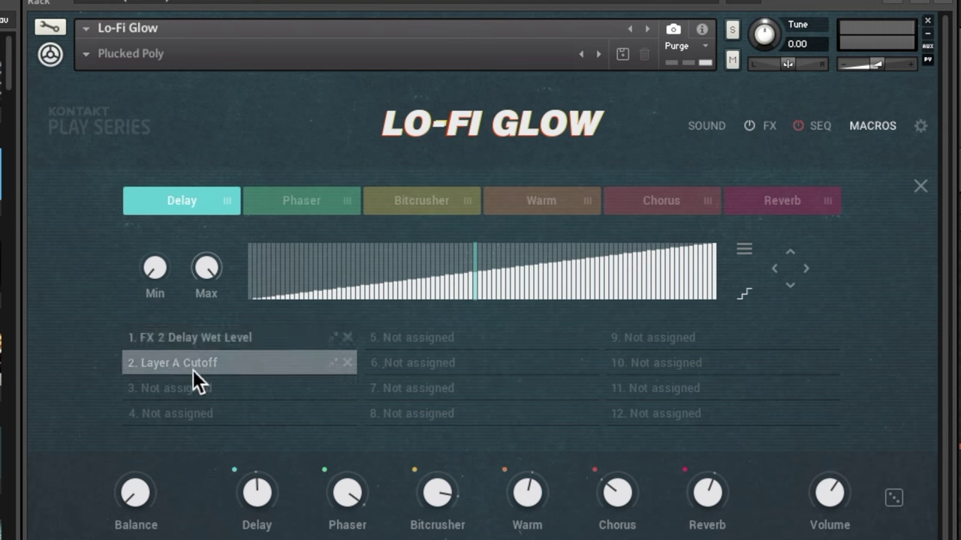
{"action": "left_click", "coordinate": [349, 338]}
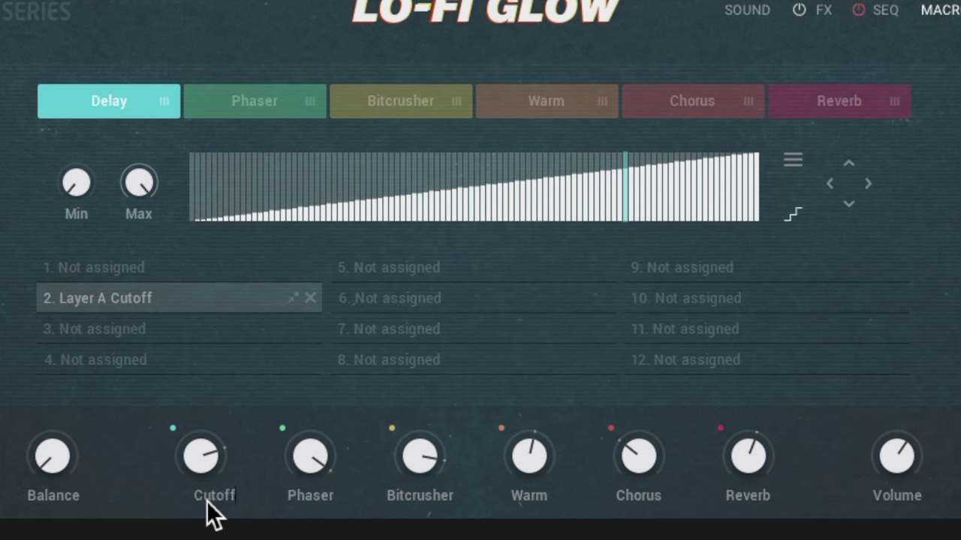
{"action": "type", "text": "Yo!"}
{"action": "key", "text": "Return"}
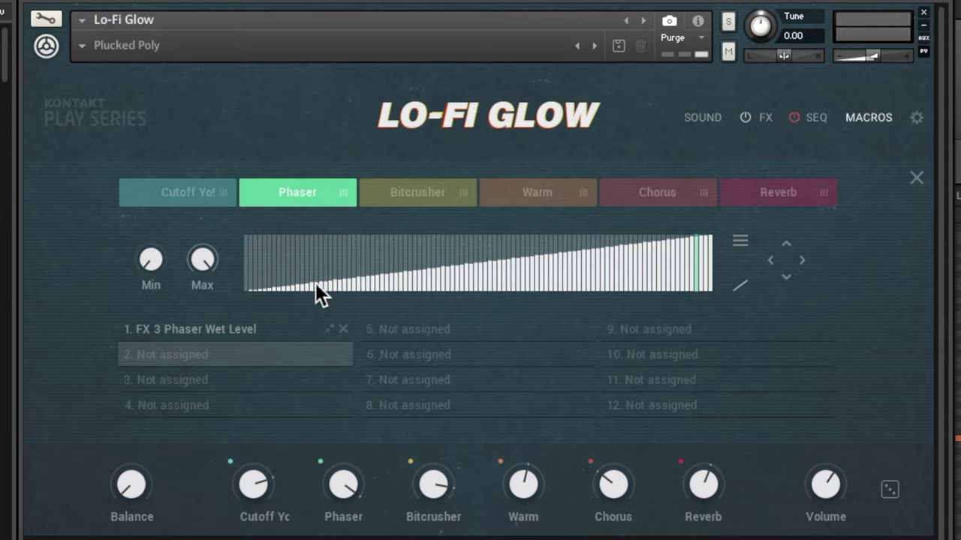
Step: Draw a low exponential curve into the Phaser macro's response
{"action": "mouse_move", "coordinate": [315, 284]}
{"action": "left_mouse_down"}
{"action": "mouse_move", "coordinate": [495, 286]}
{"action": "mouse_move", "coordinate": [710, 247]}
{"action": "mouse_move", "coordinate": [453, 293]}
{"action": "mouse_move", "coordinate": [307, 293]}
{"action": "mouse_move", "coordinate": [516, 282]}
{"action": "mouse_move", "coordinate": [628, 266]}
{"action": "mouse_move", "coordinate": [706, 240]}
{"action": "mouse_move", "coordinate": [328, 294]}
{"action": "left_mouse_up"}
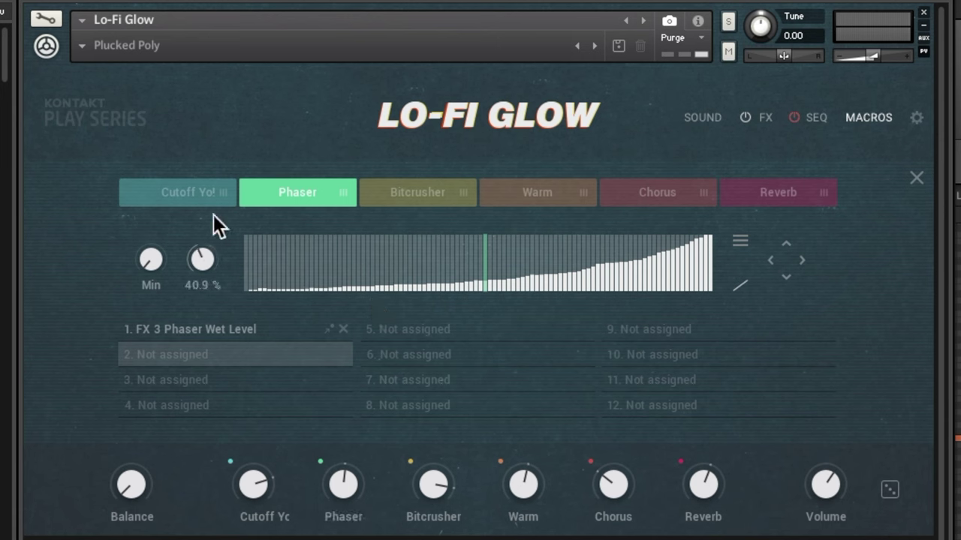
Step: Check the Cutoff Yo! and Phaser macro settings, then move Bitcrusher ahead of Phaser
{"action": "left_click", "coordinate": [218, 193]}
{"action": "left_click", "coordinate": [297, 196]}
{"action": "left_click", "coordinate": [226, 354]}
{"action": "left_click_drag", "start_coordinate": [427, 192], "coordinate": [307, 194]}
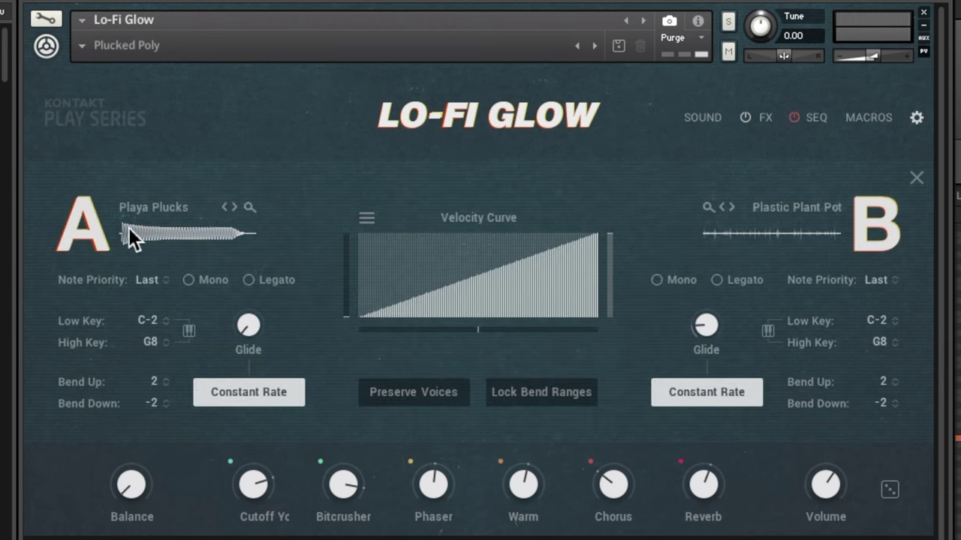
Step: Give Layer A Constant Time glide and Mono mode, leaving the velocity curve linear
{"action": "left_click", "coordinate": [249, 391]}
{"action": "left_click_drag", "start_coordinate": [477, 330], "coordinate": [435, 345]}
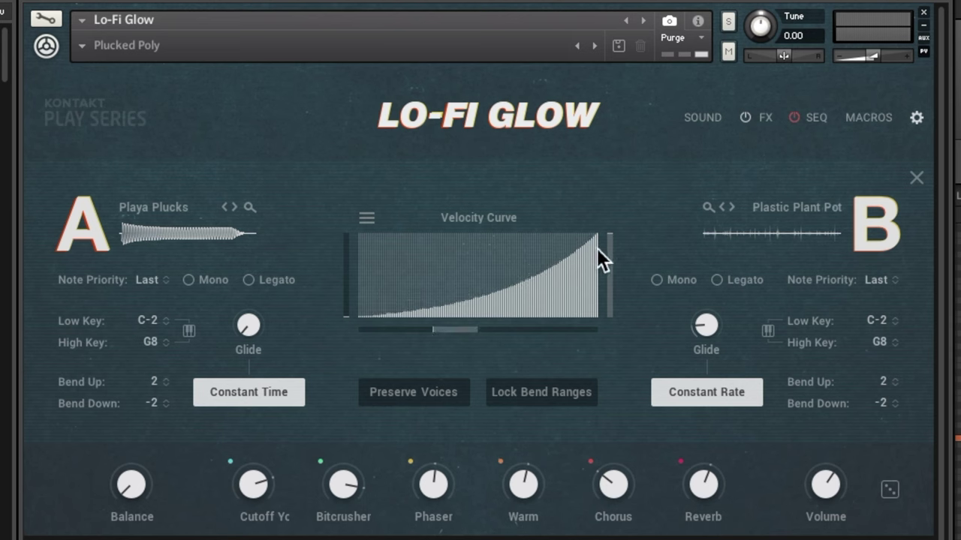
{"action": "left_click_drag", "start_coordinate": [469, 333], "coordinate": [571, 335]}
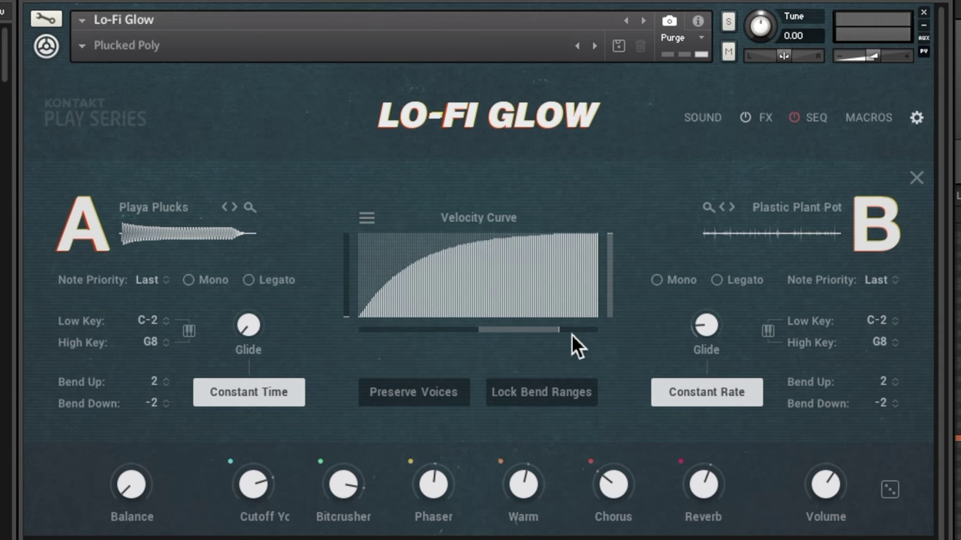
{"action": "left_click_drag", "start_coordinate": [563, 338], "coordinate": [477, 356]}
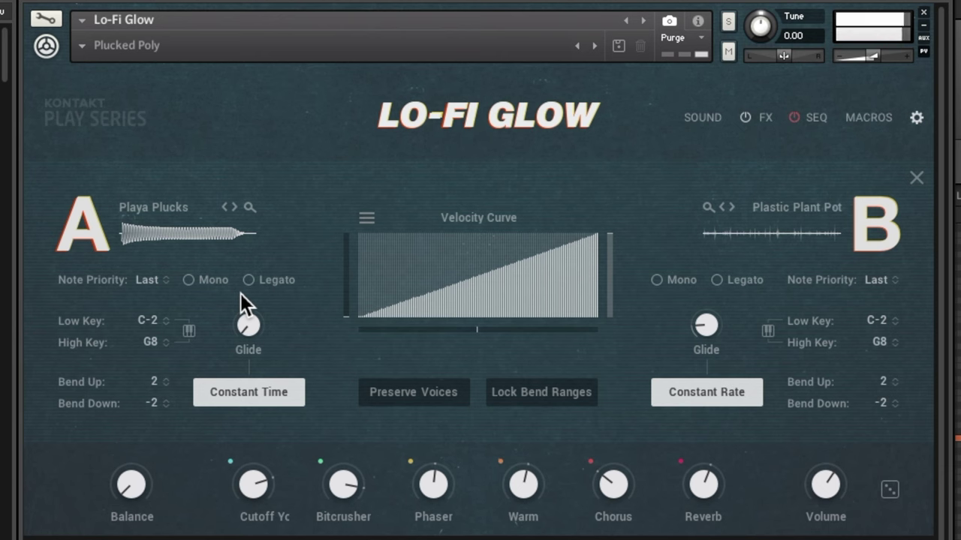
{"action": "left_click", "coordinate": [196, 283]}
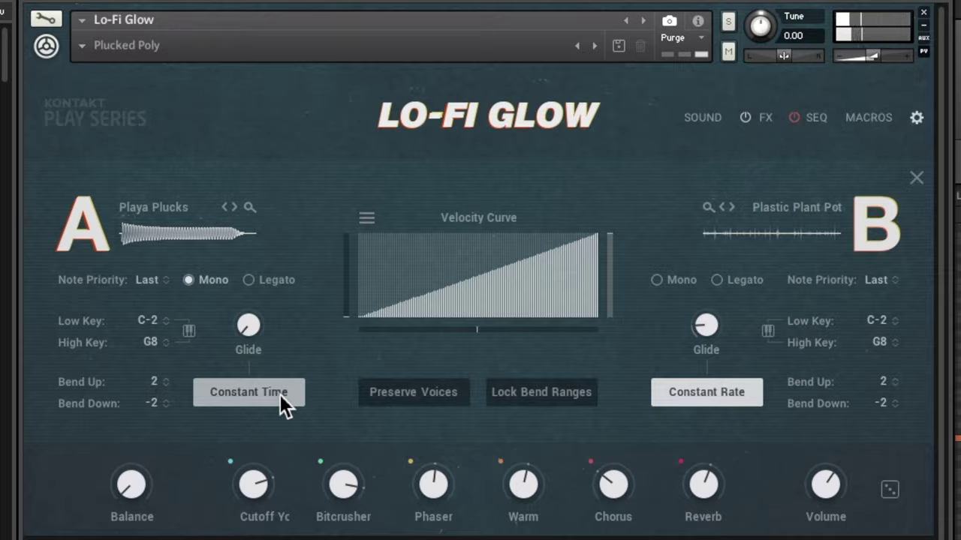